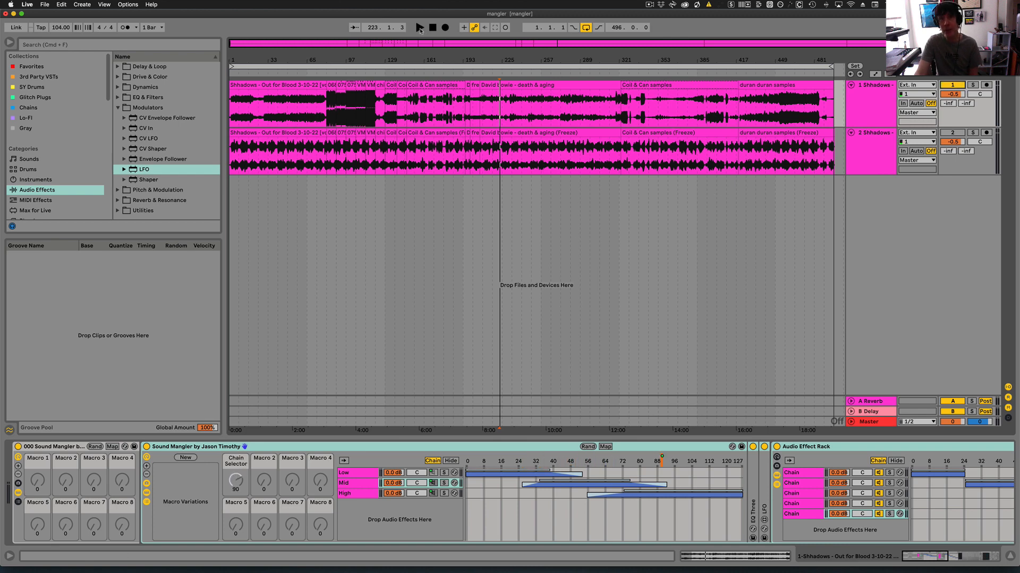
Play the arrangement briefly, stop playback, and deactivate the first track
left_click(419, 28)
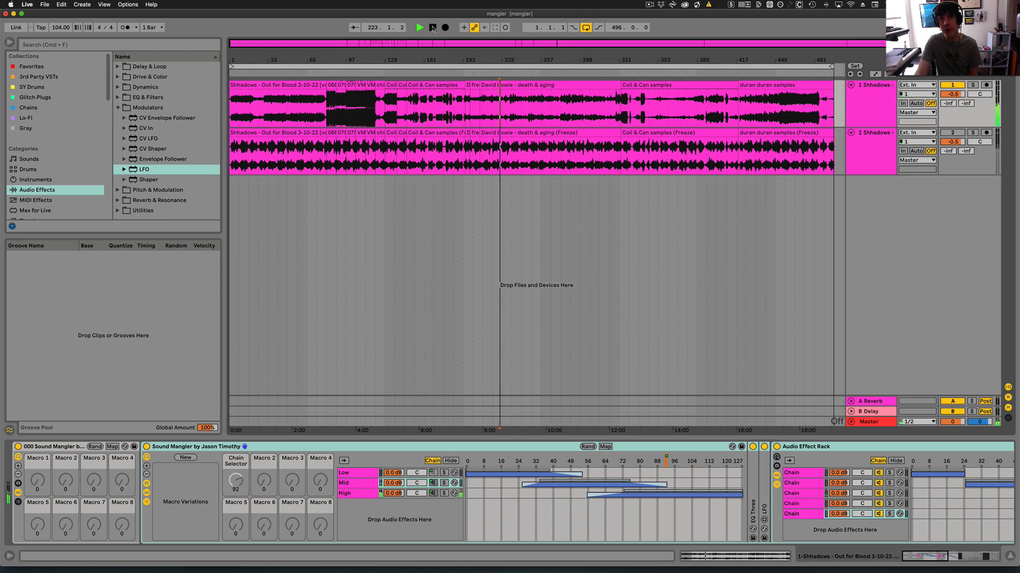
left_click(433, 28)
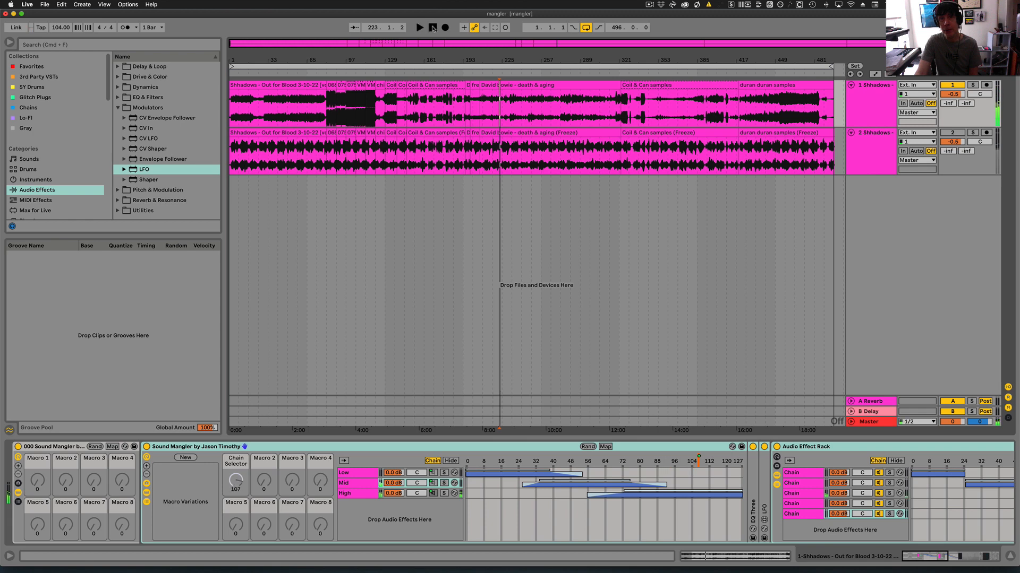
left_click(954, 85)
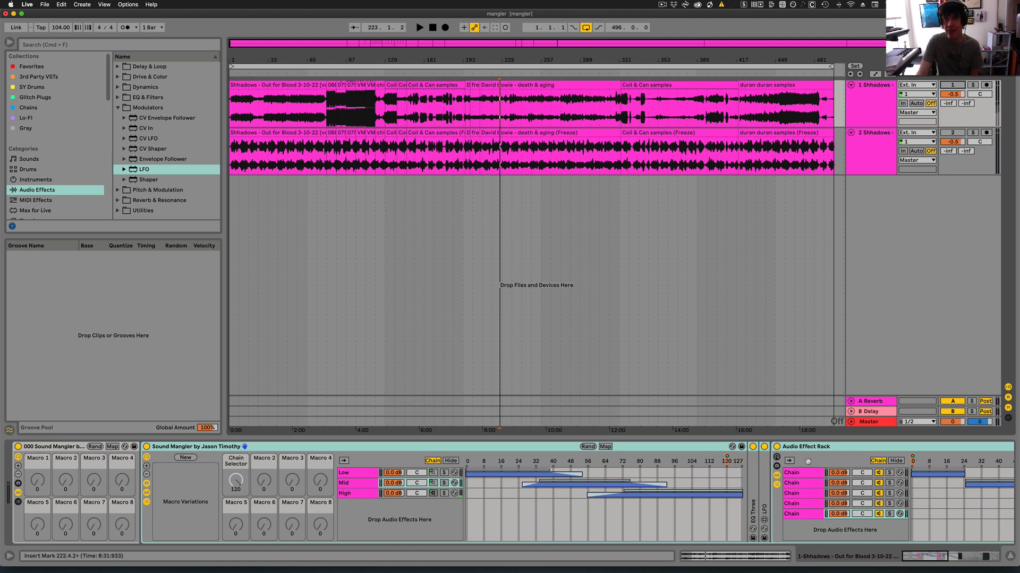
Check the second track's device chain, and return to the start of the Sound Mangler rack on the first track
scroll(818, 466, "right", 5)
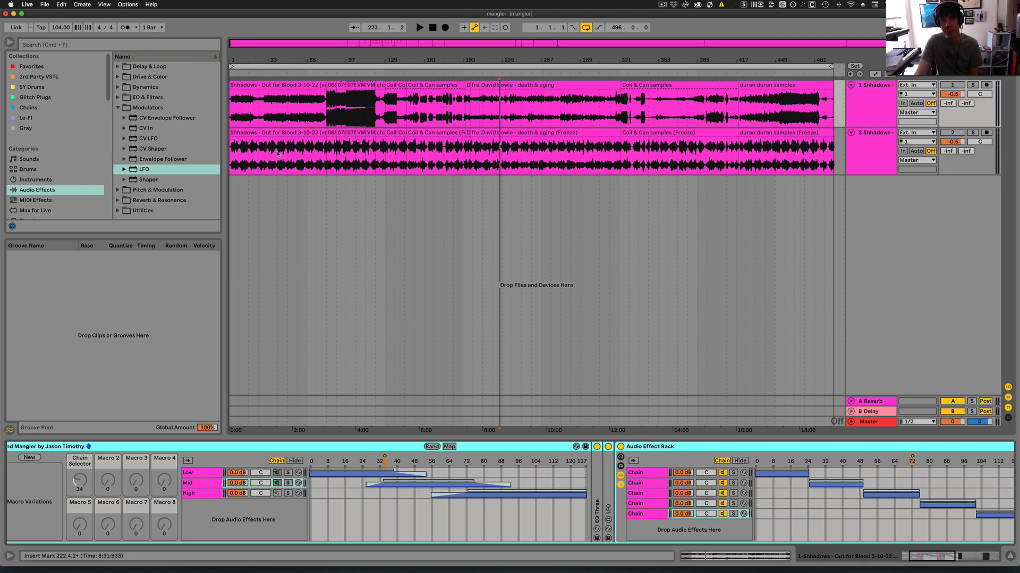
left_click(244, 159)
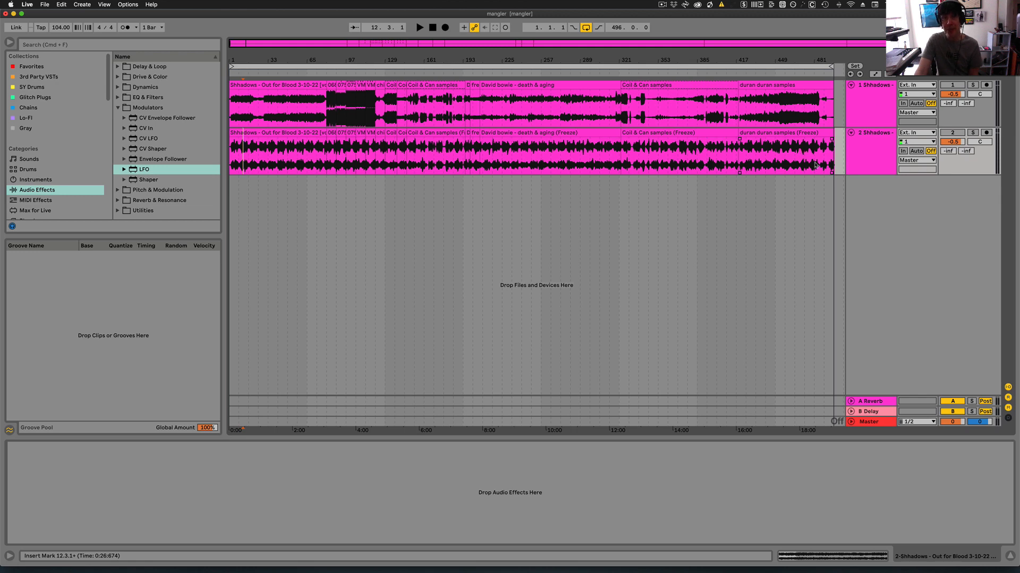
left_click(873, 86)
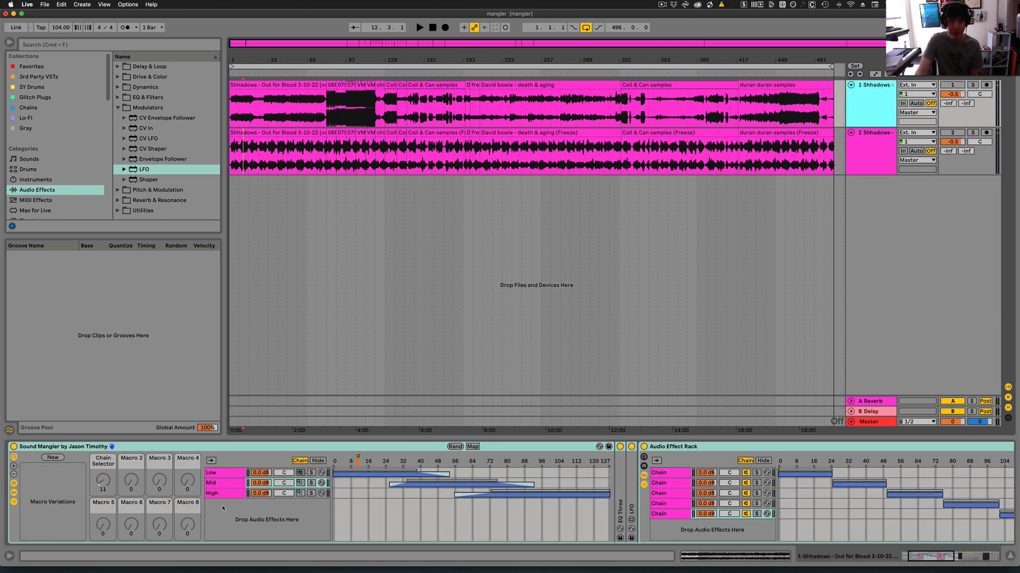
left_click(211, 519)
scroll(210, 519, "left", 5)
scroll(210, 519, "left", 2)
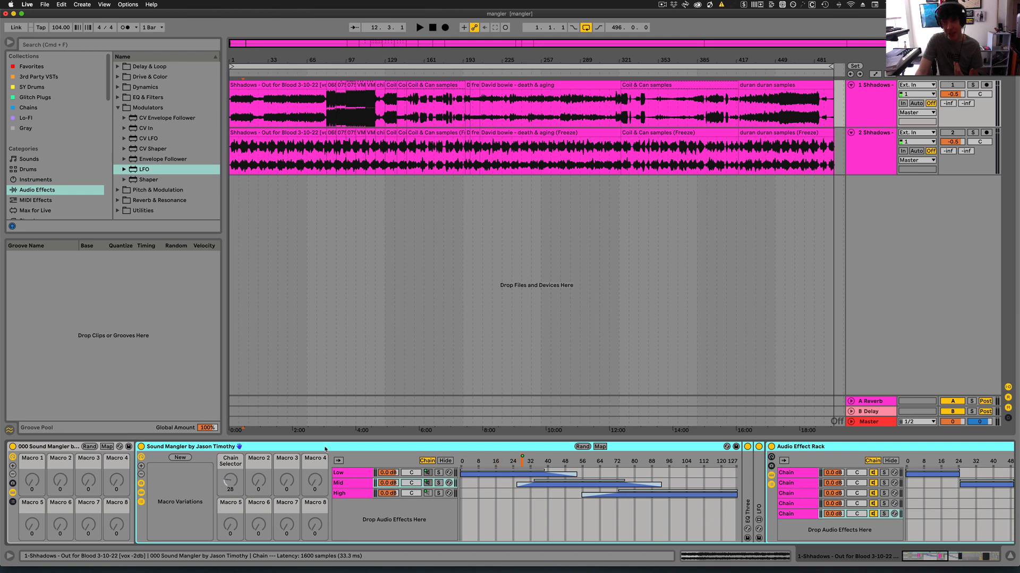
Inspect the Sound Mangler rack's Low and High chains, viewing the Fracture plug-in window in the High chain and closing it
left_click(351, 473)
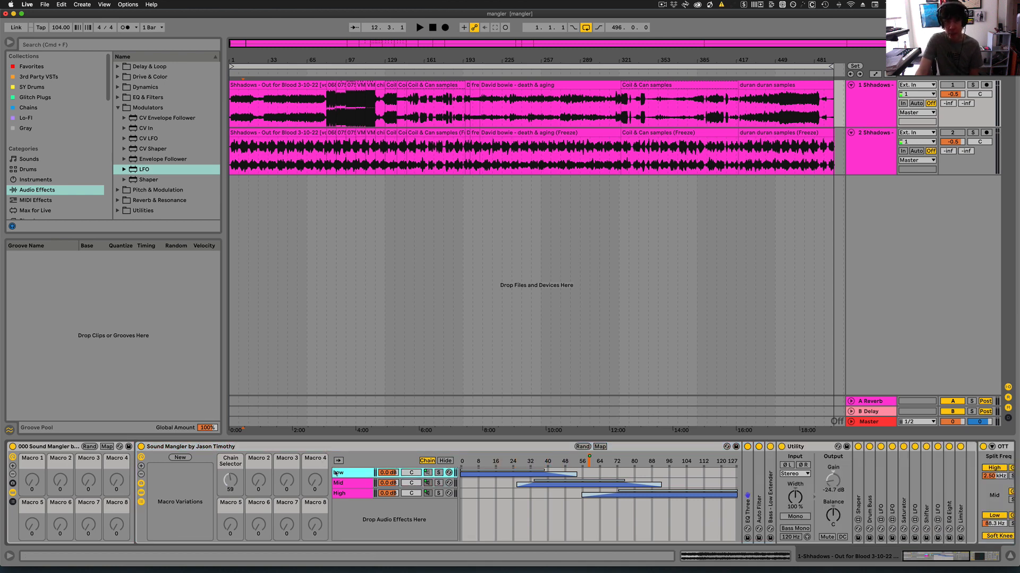
left_click(350, 492)
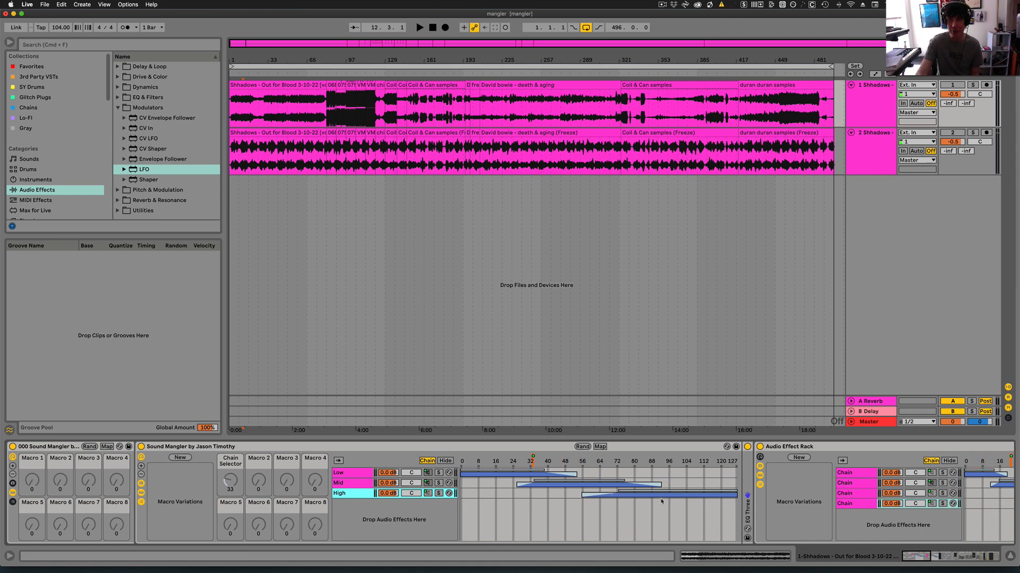
scroll(790, 503, "right", 2)
scroll(789, 503, "right", 5)
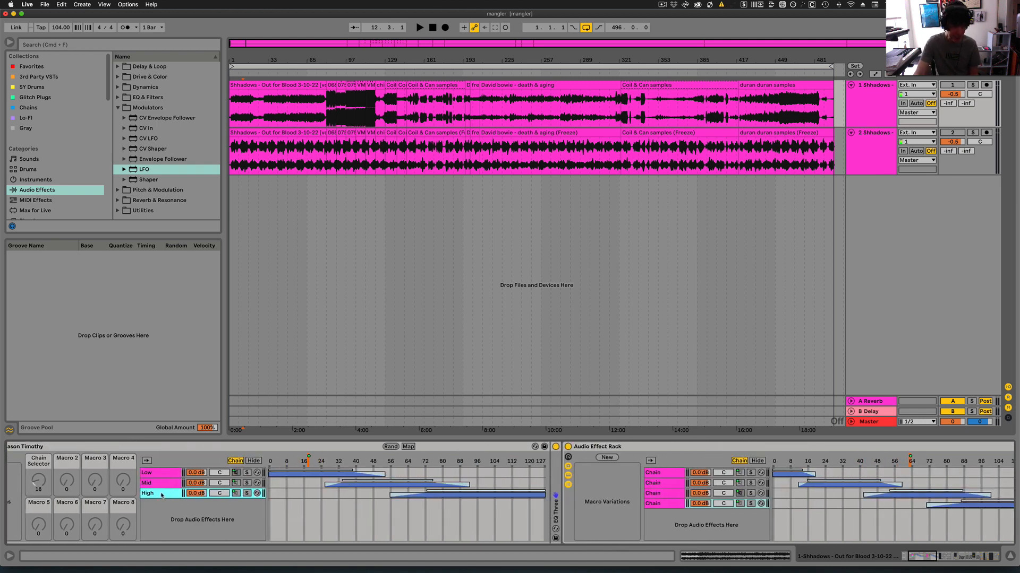
scroll(633, 511, "right", 10)
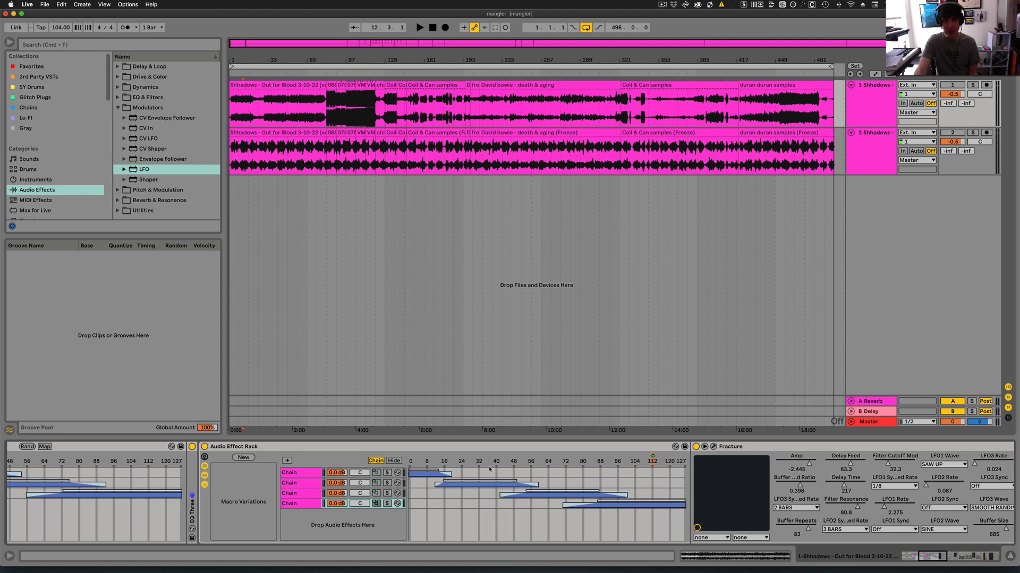
left_click(713, 447)
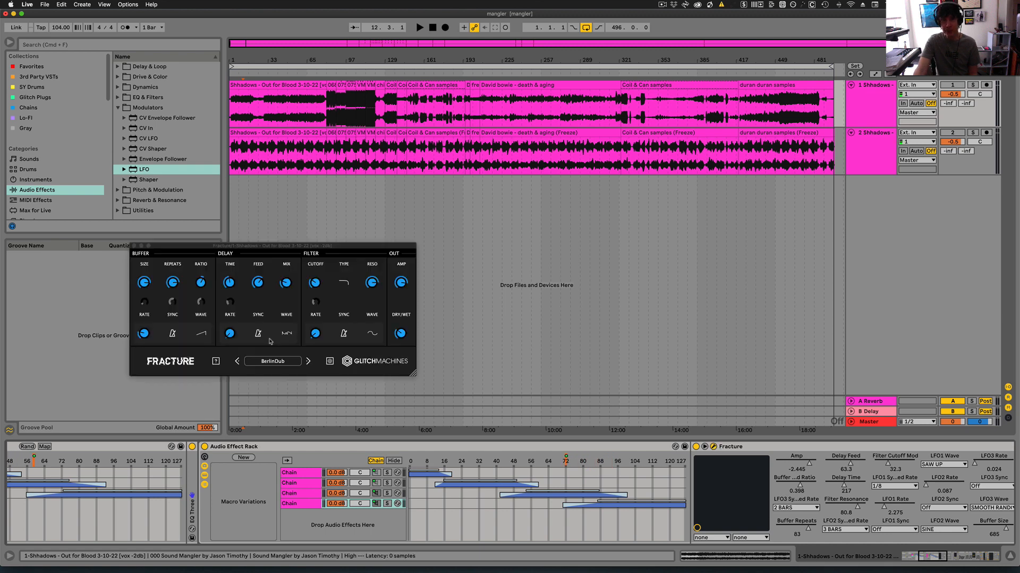
left_click(134, 246)
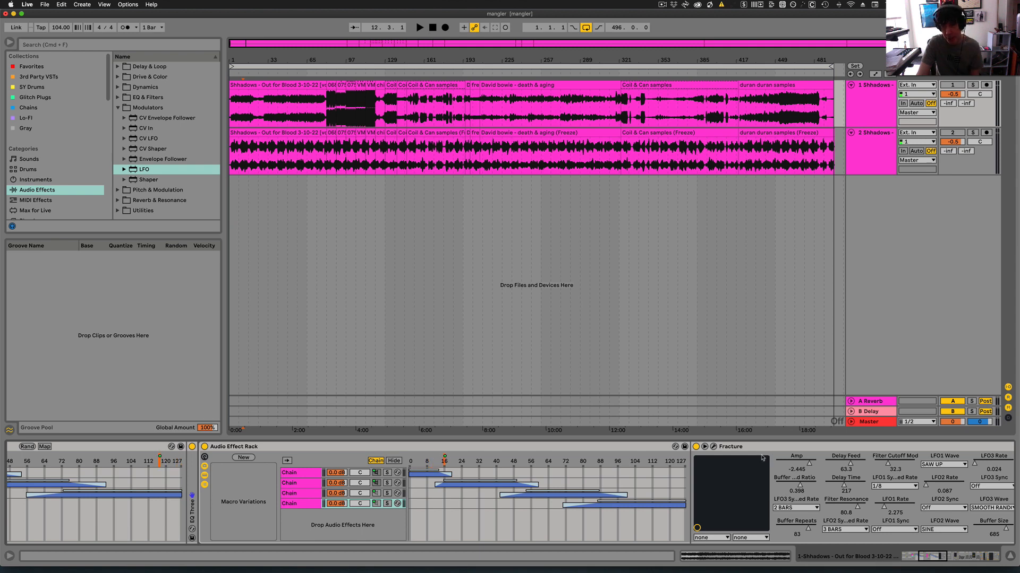
Show the second and third chains of the High band's nested rack and examine the third chain's devices from Fracture through OTT
left_click(307, 482)
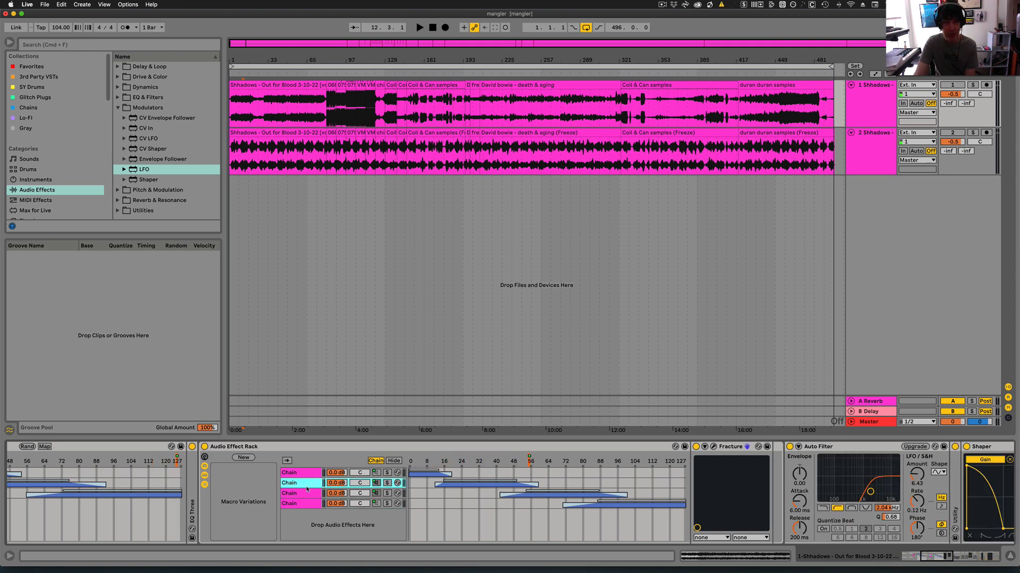
left_click(305, 495)
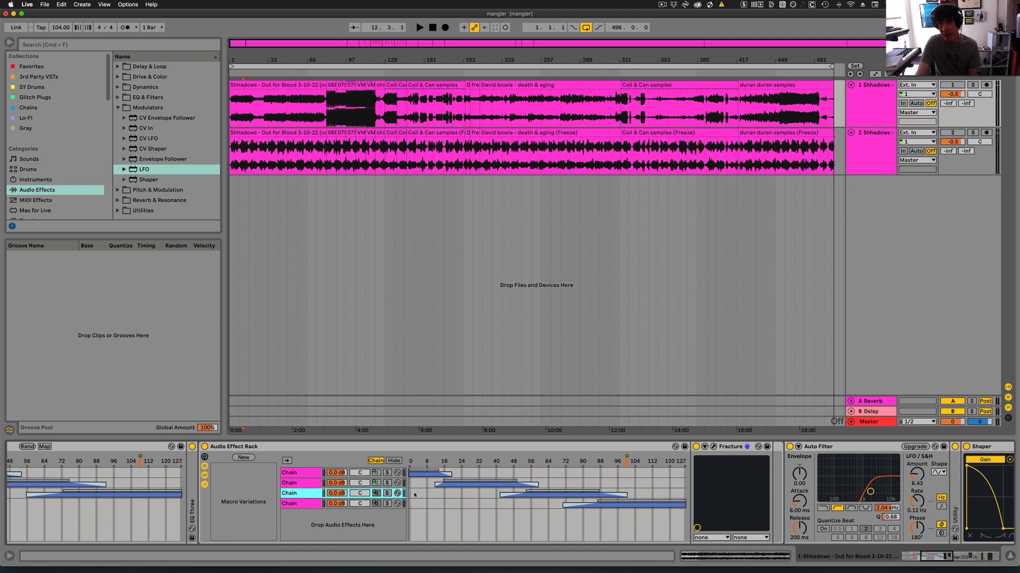
scroll(824, 479, "right", 5)
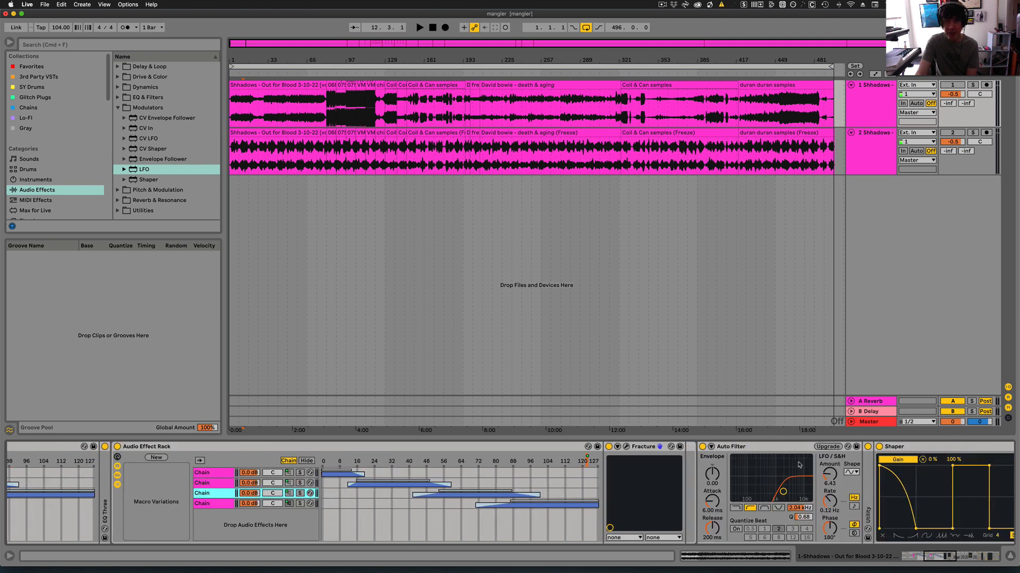
scroll(791, 487, "right", 10)
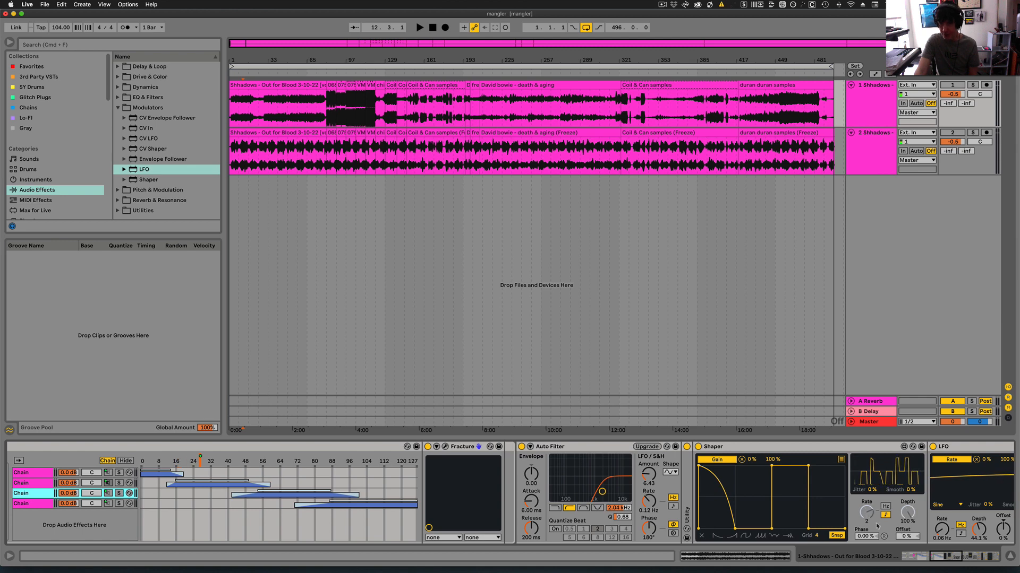
scroll(747, 455, "right", 5)
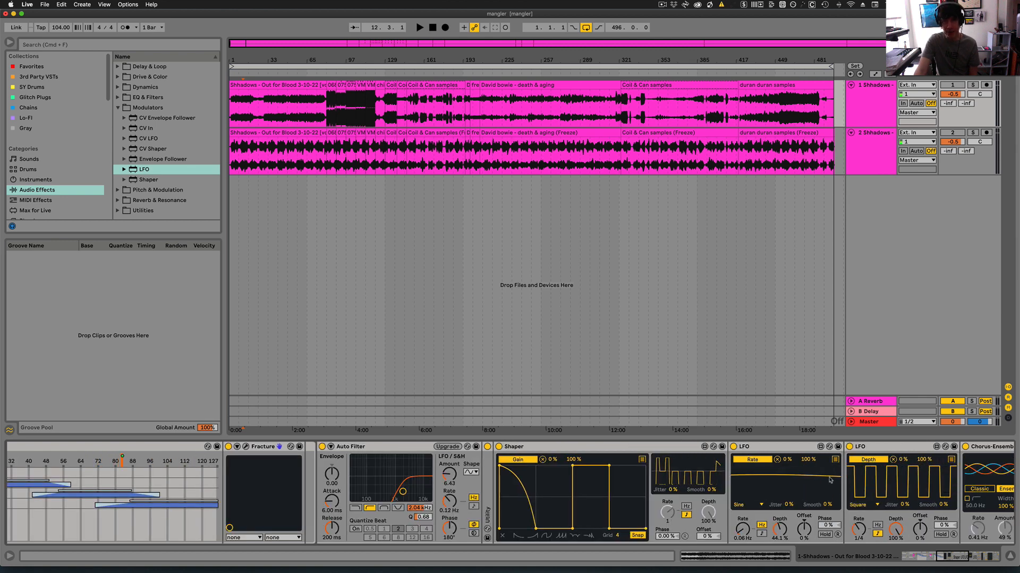
scroll(831, 480, "right", 9)
scroll(831, 480, "right", 7)
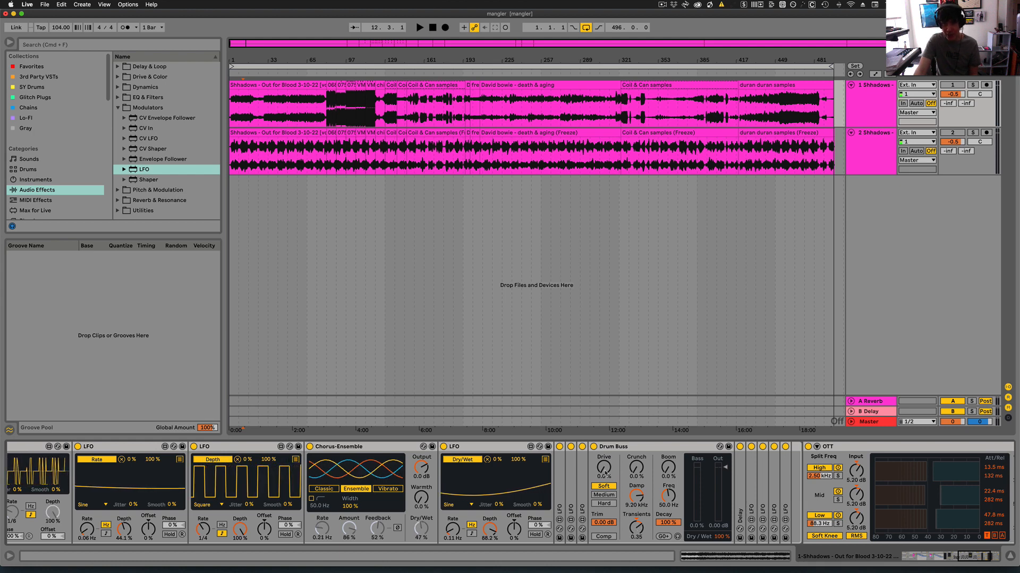
left_click(905, 449)
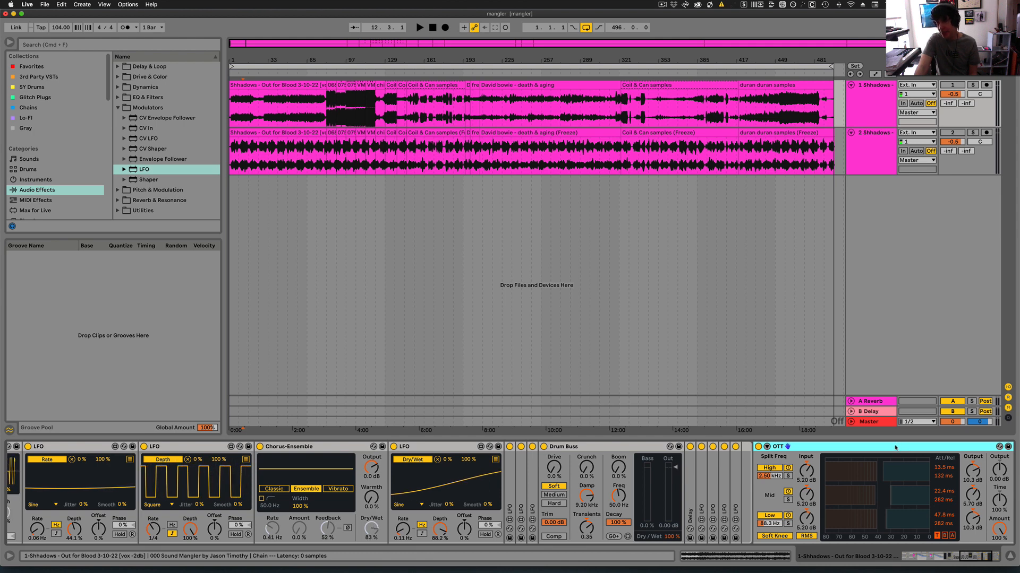
Show the Mid chain of the Sound Mangler rack and examine its nested rack and devices through to the final Limiter
left_click_drag(960, 560, 904, 559)
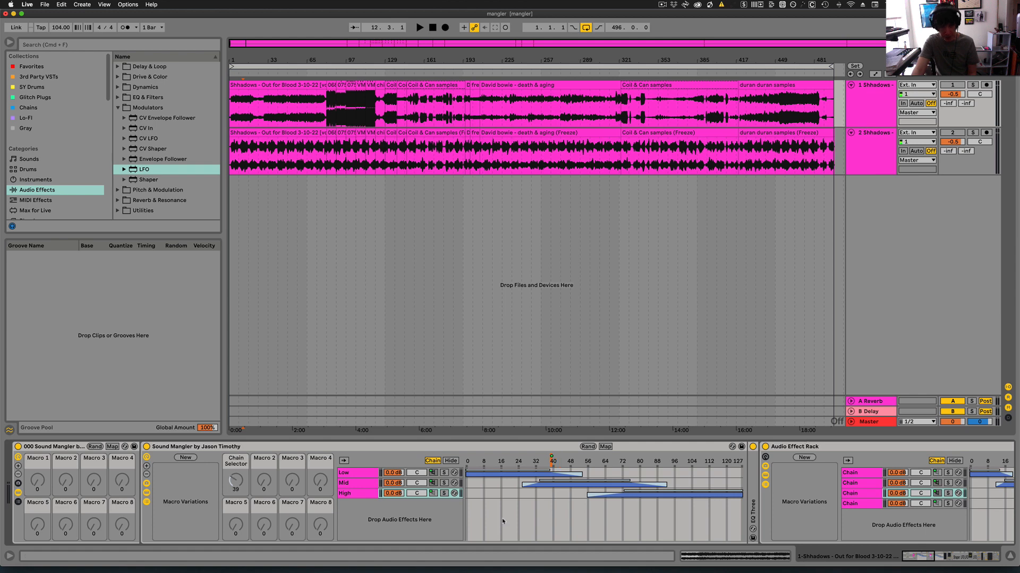
left_click(364, 486)
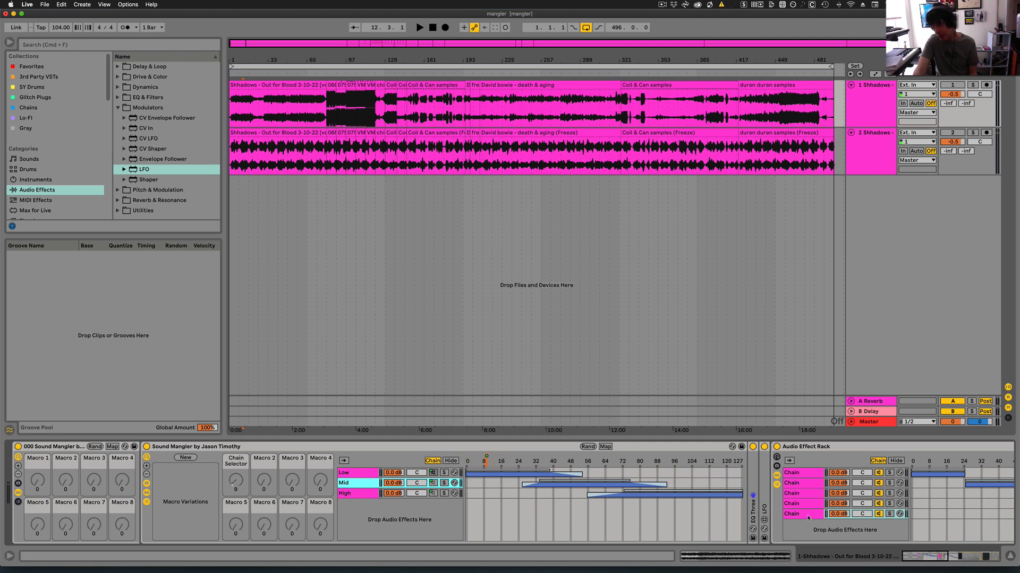
left_click_drag(937, 561, 967, 561)
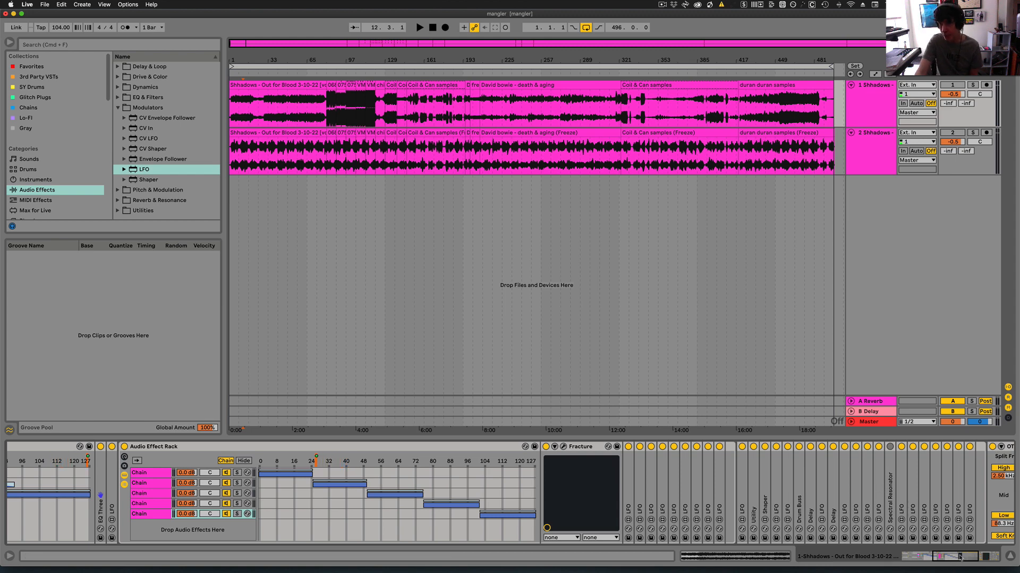
left_click(997, 556)
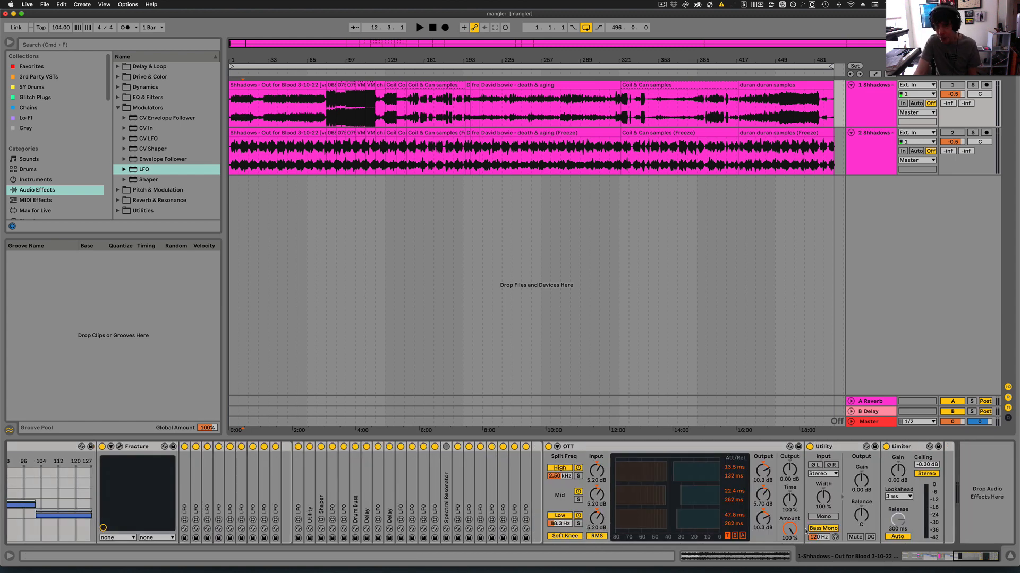
Show the Low chain of the Sound Mangler rack and unfold its EQ Three and Bass - Low Extender devices
left_click_drag(969, 556, 919, 556)
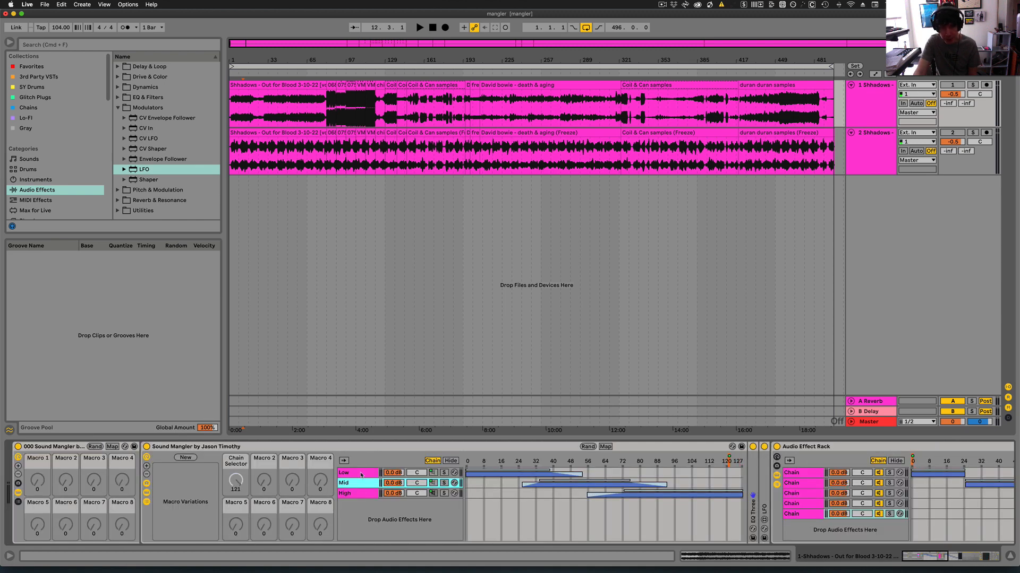
left_click(361, 473)
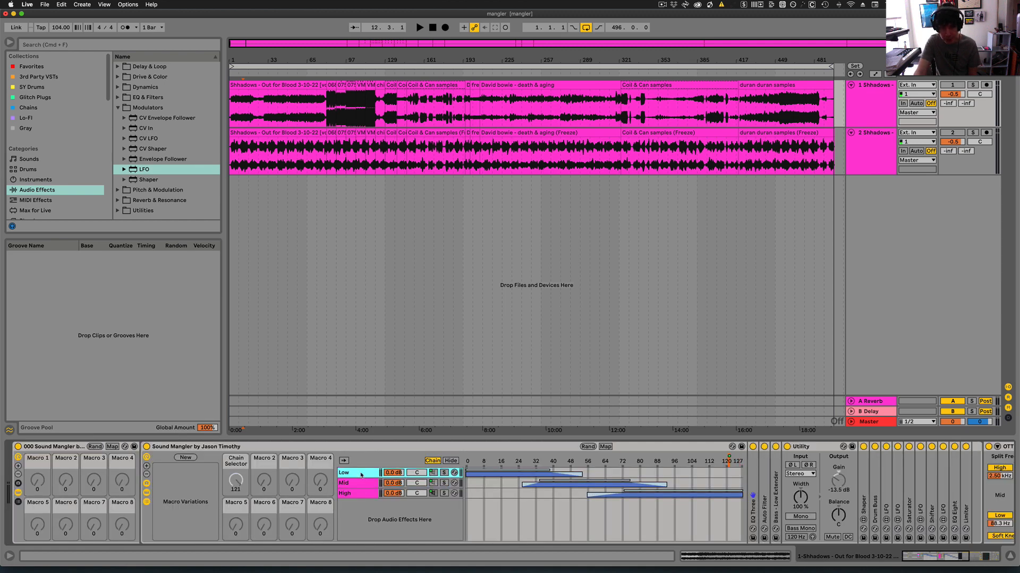
double_click(752, 510)
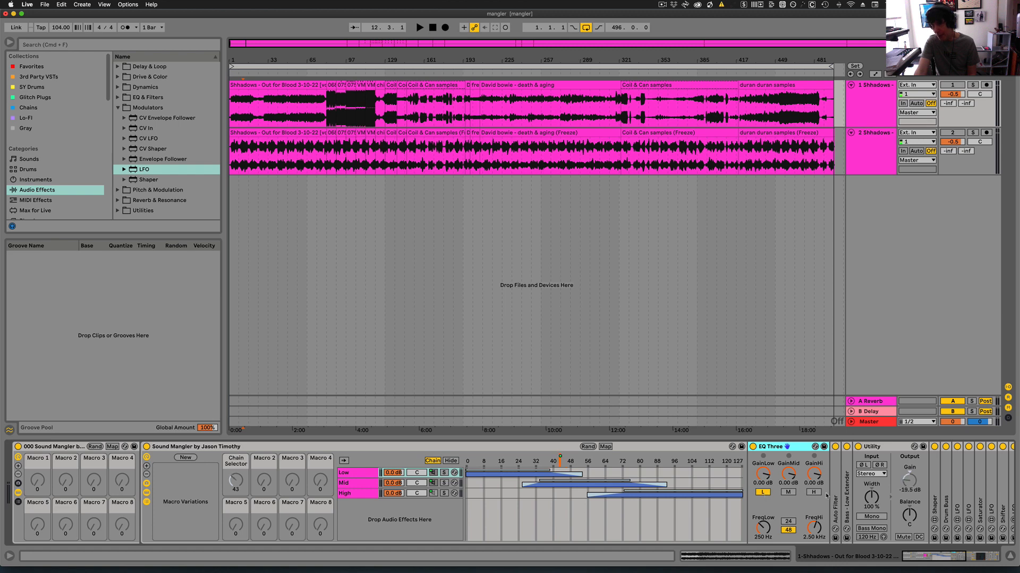
scroll(820, 505, "right", 3)
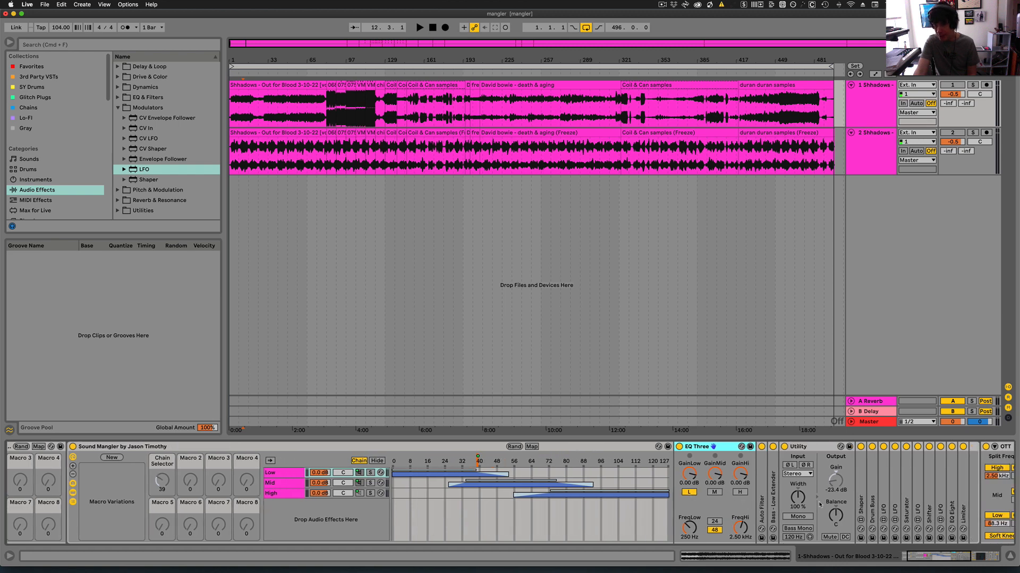
double_click(777, 516)
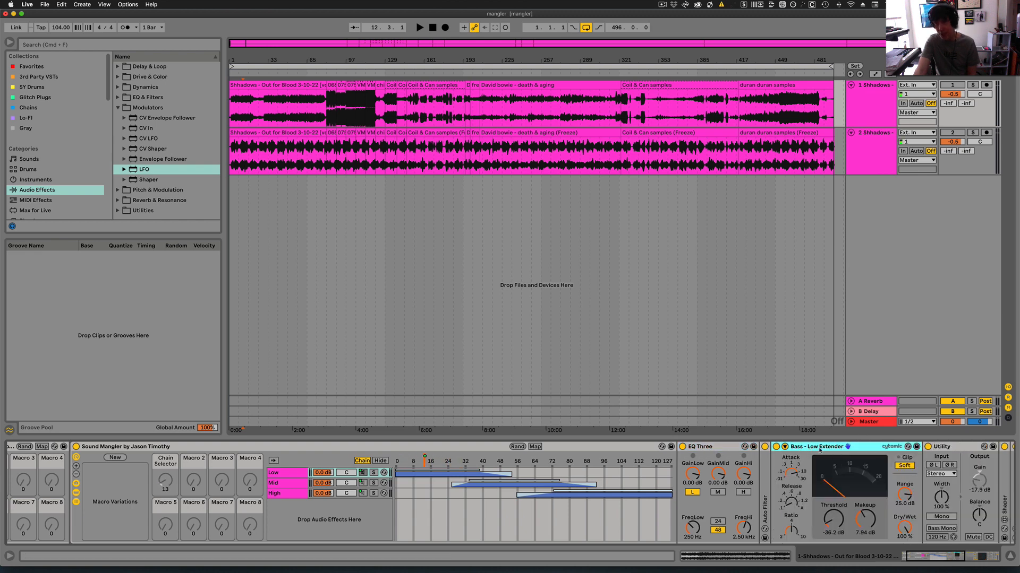
Unfold the Shaper device in the Low chain and examine it along with the devices that follow, up to OTT
scroll(837, 494, "right", 3)
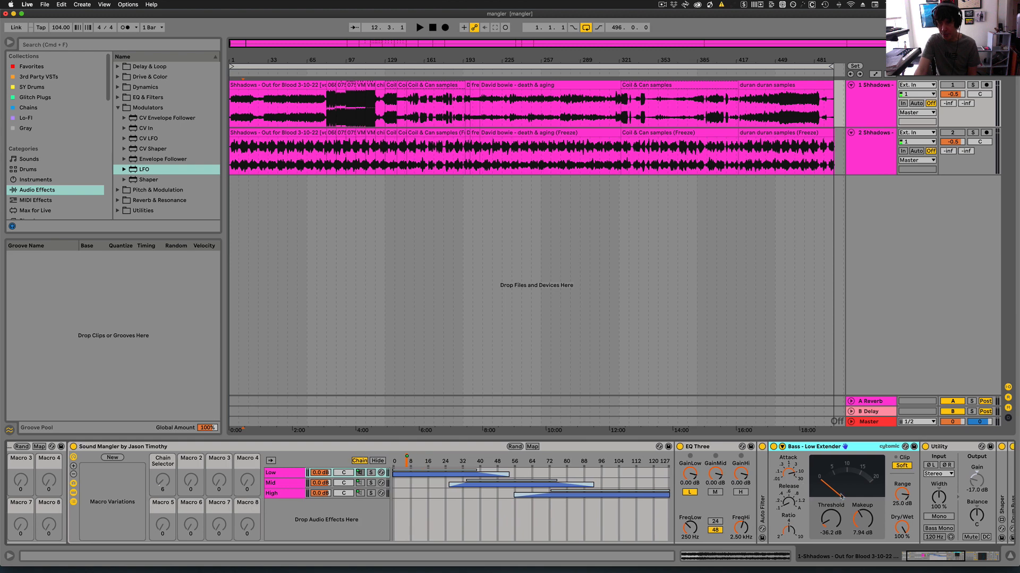
scroll(746, 507, "right", 6)
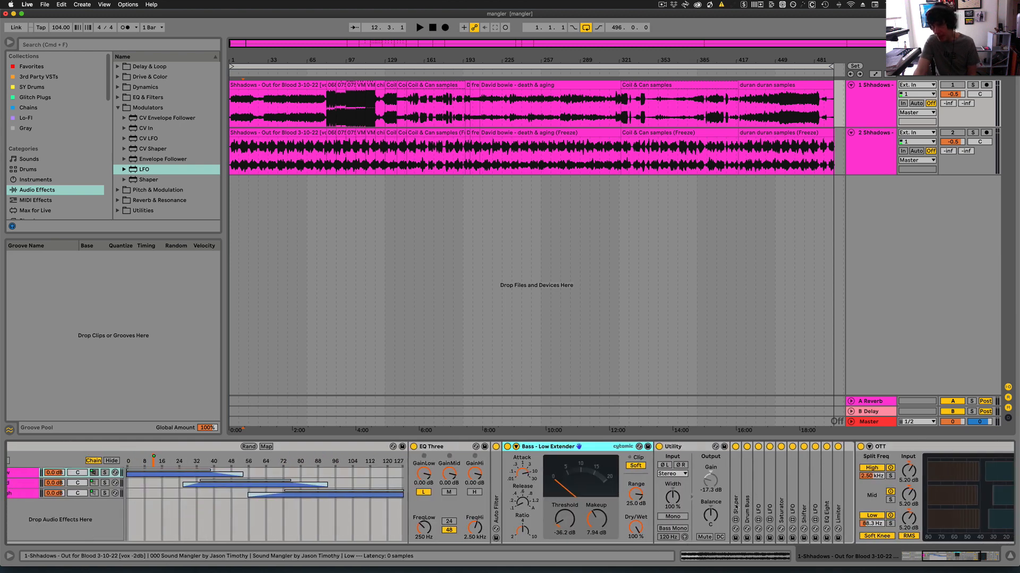
left_click(736, 507)
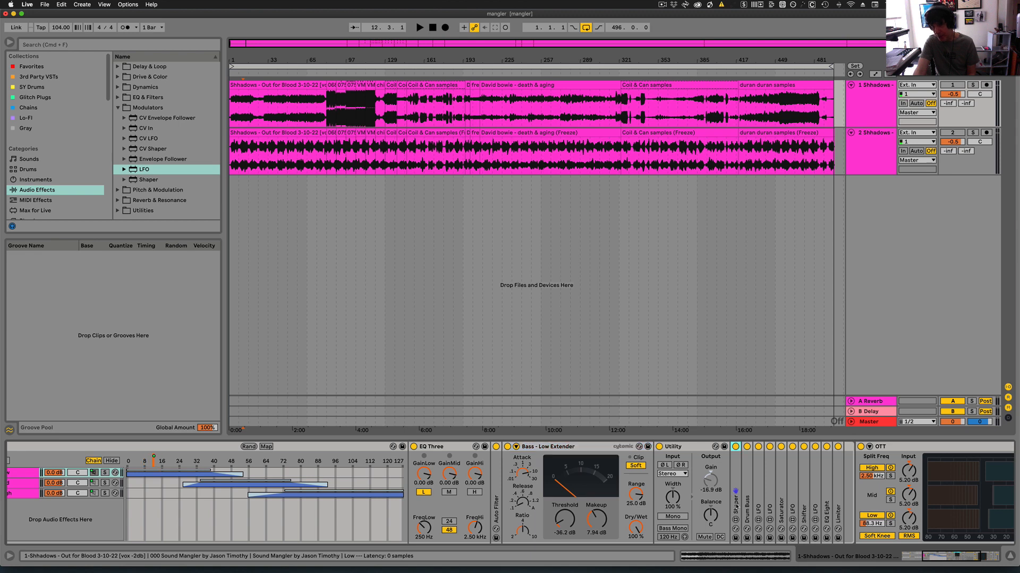
double_click(736, 508)
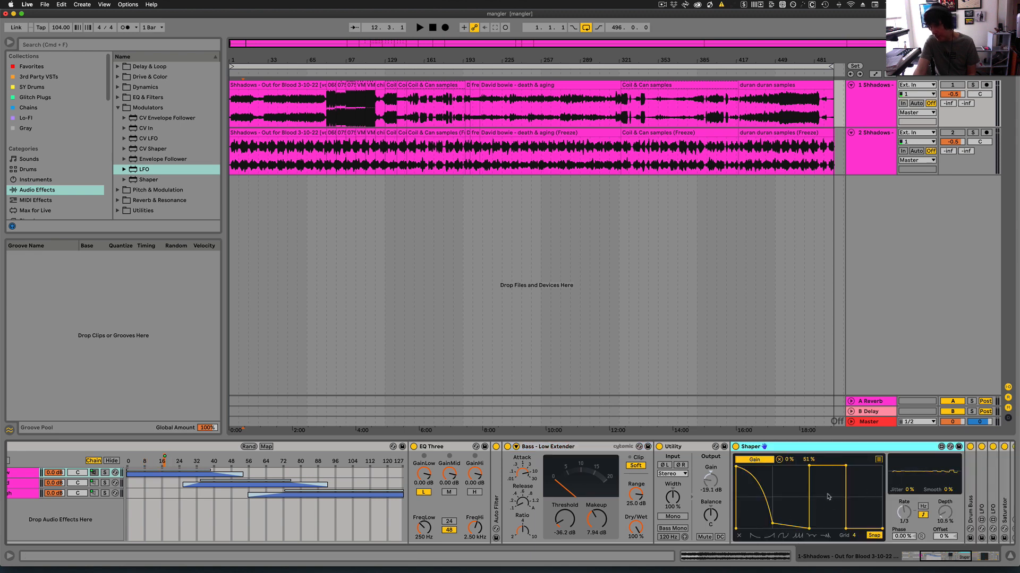
scroll(839, 499, "right", 8)
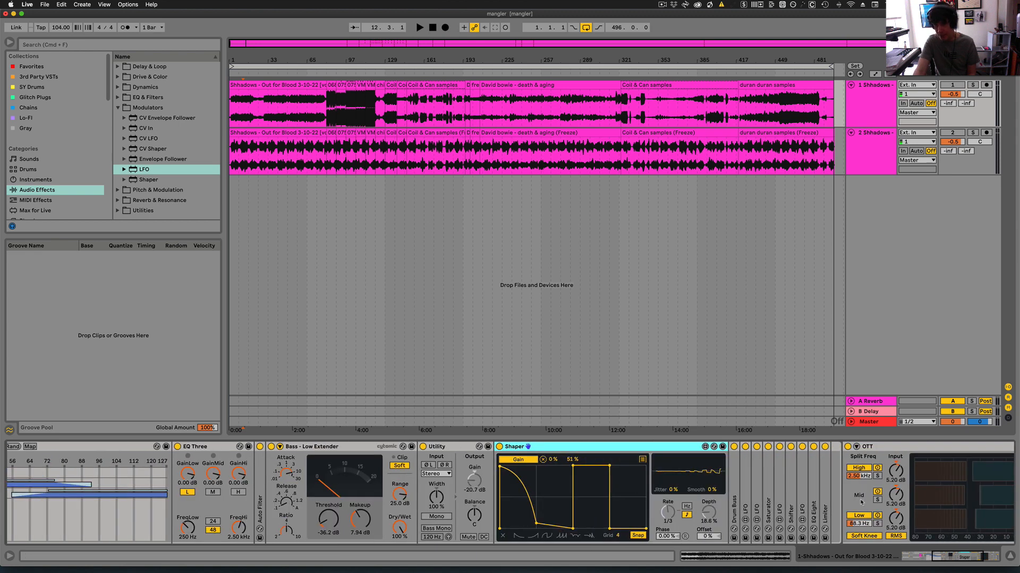
scroll(861, 502, "right", 1)
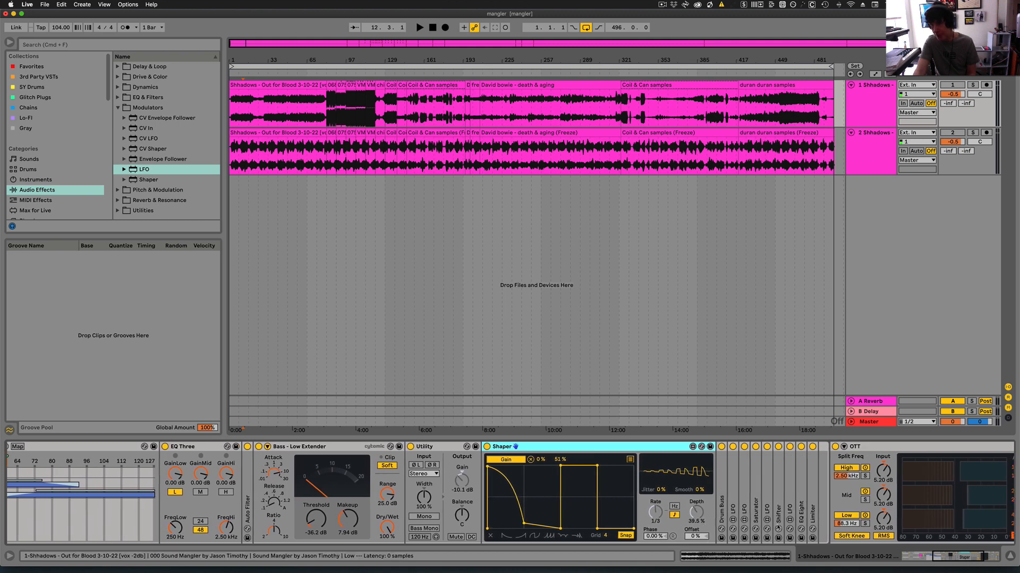
Unfold the Shifter device in the Low chain, examine its settings, and briefly open the EQ Eight device to inspect its curve
left_click(780, 508)
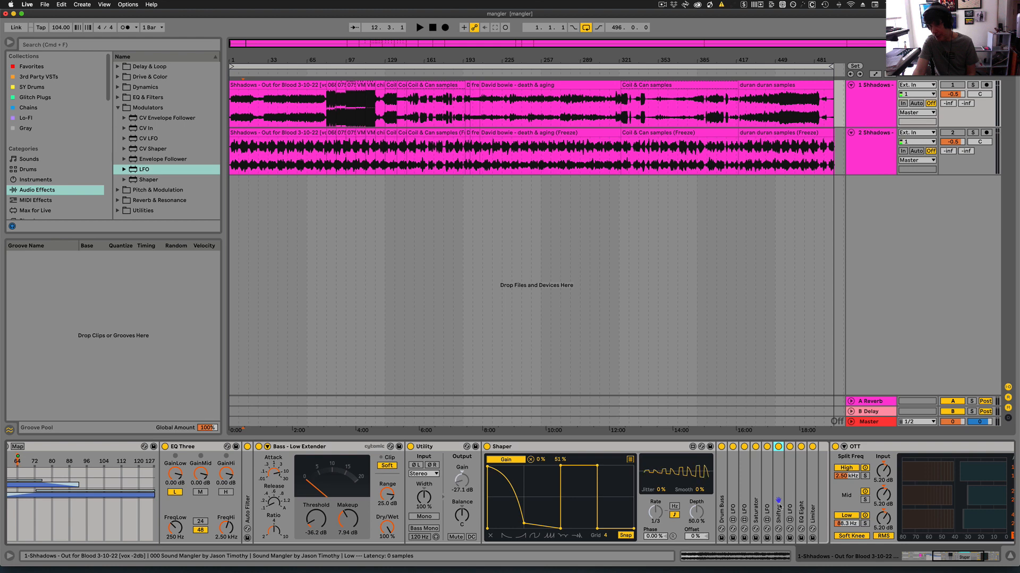
double_click(779, 505)
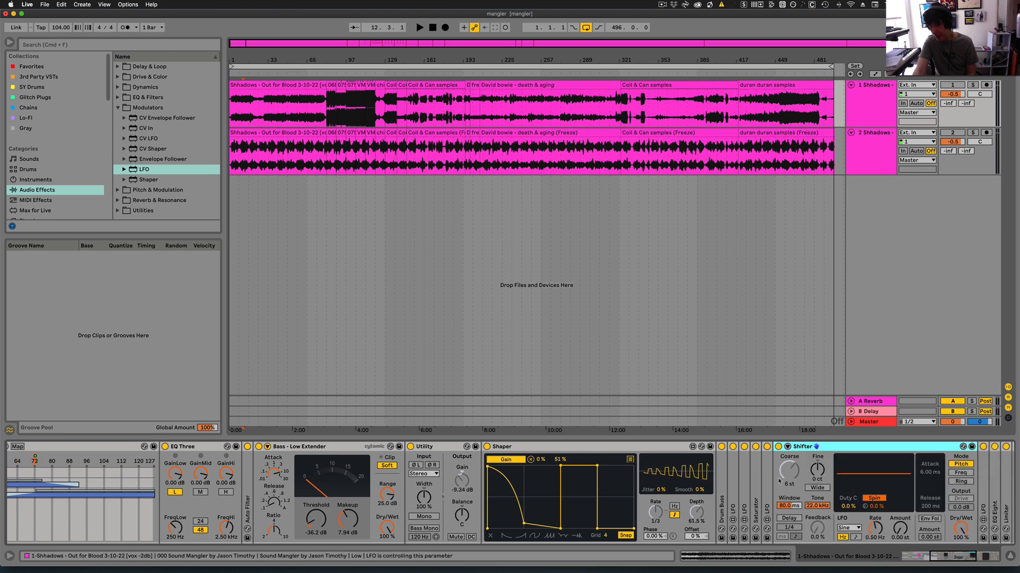
mouse_move(780, 506)
left_mouse_down()
mouse_move(780, 494)
mouse_move(780, 506)
left_mouse_up()
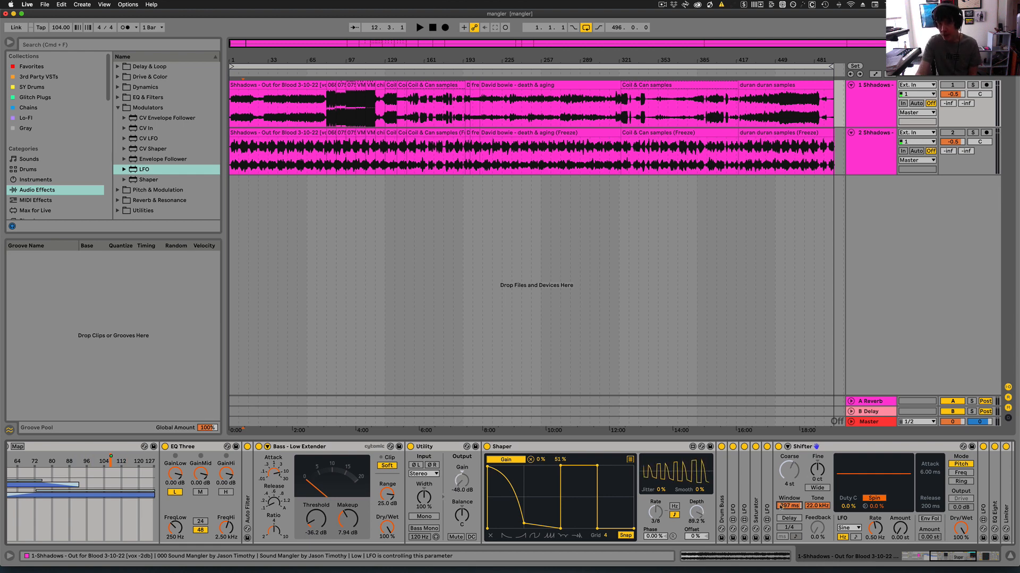
scroll(786, 502, "right", 5)
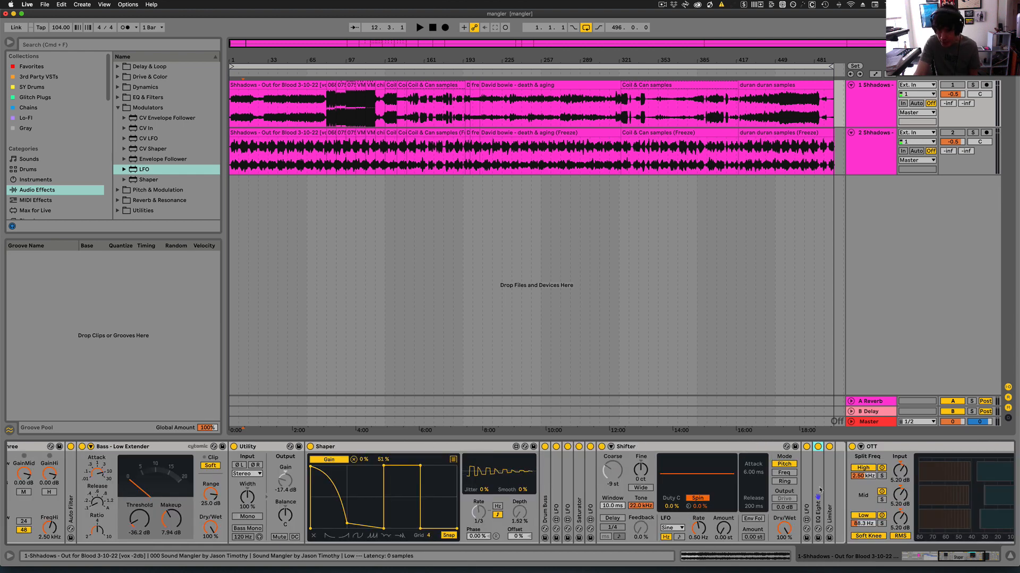
double_click(819, 489)
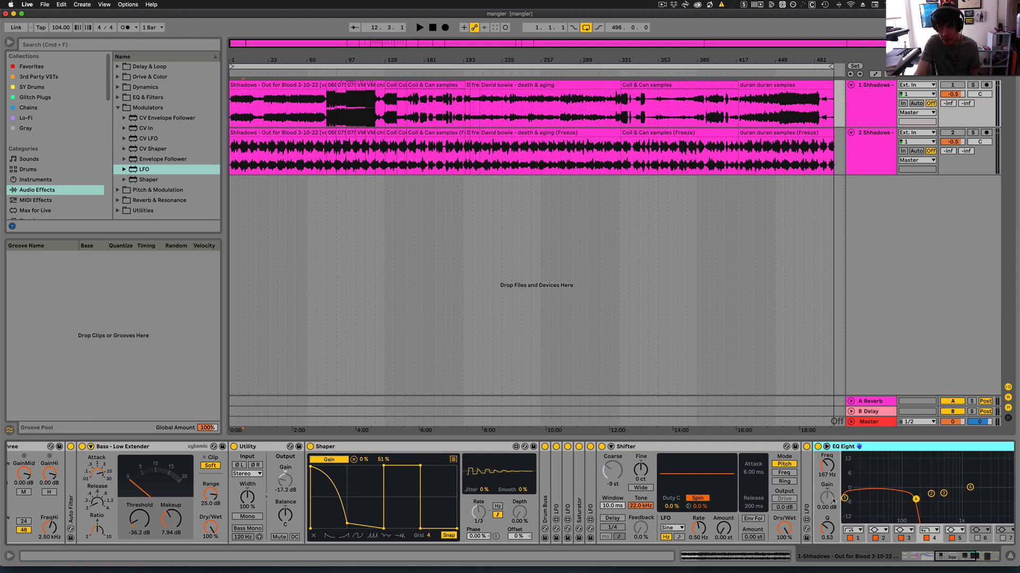
double_click(878, 448)
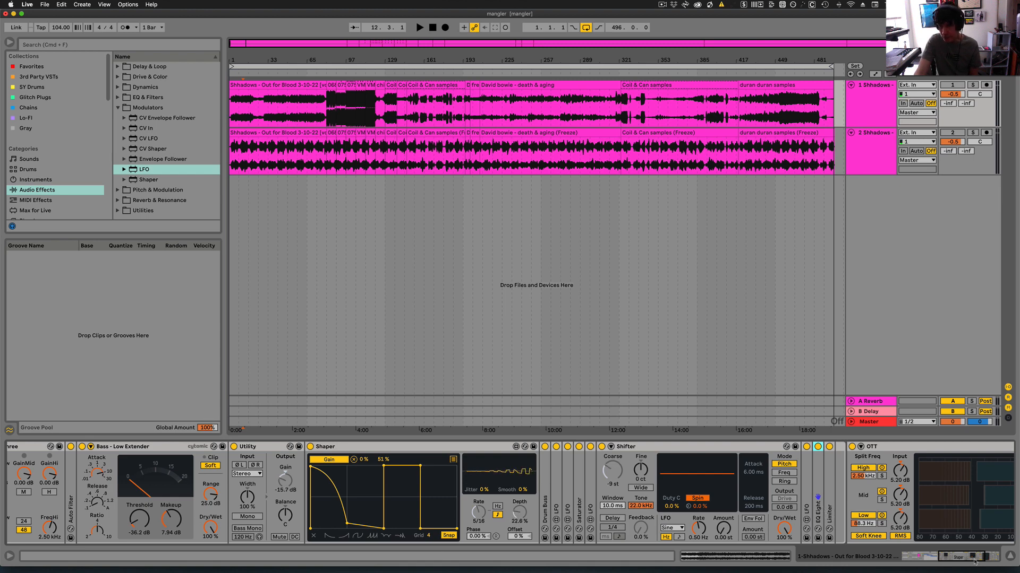
Return to the start of track 1's device chain and turn off the outer 000 Sound Mangler rack
left_click_drag(972, 558, 832, 555)
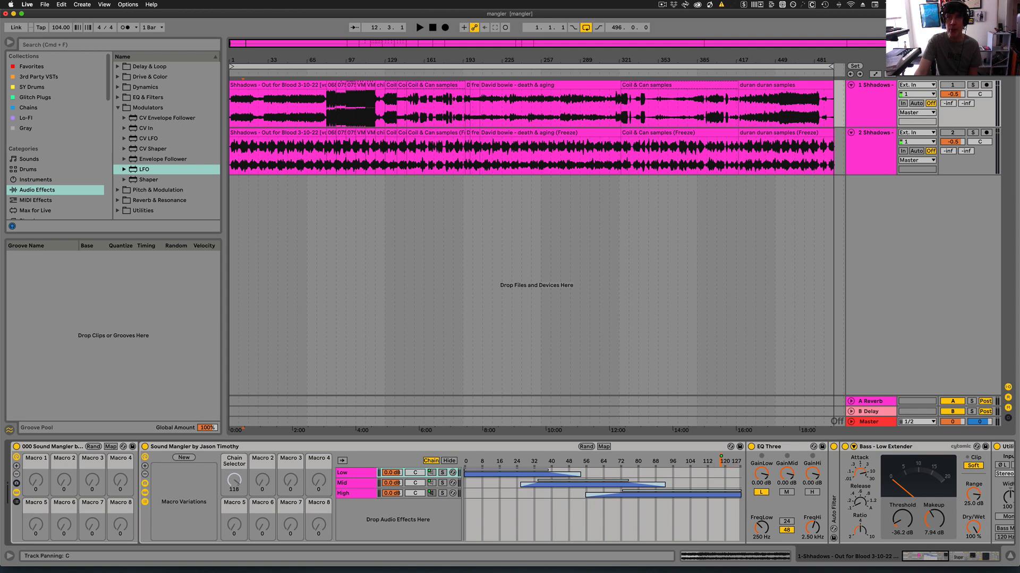
left_click(869, 88)
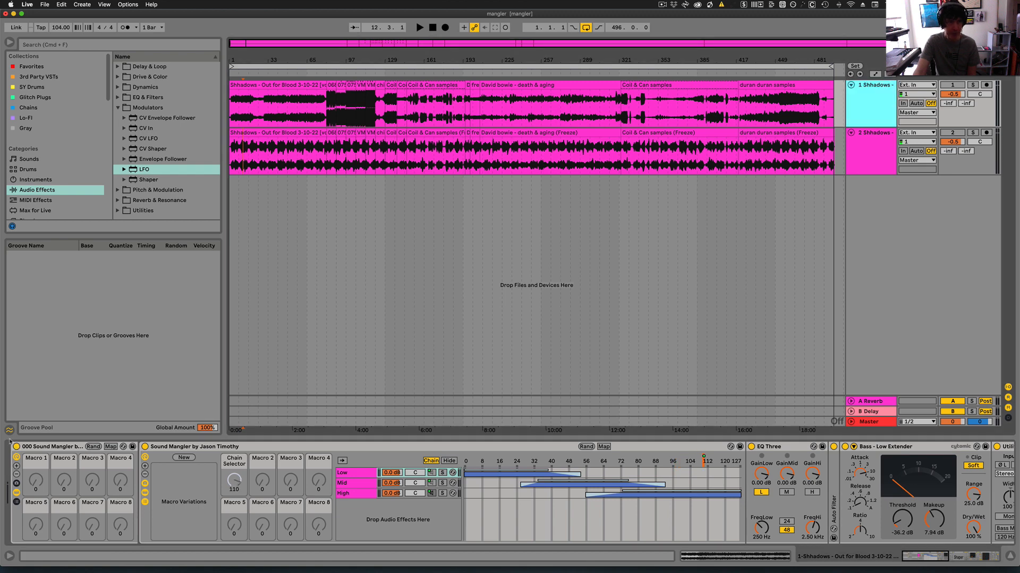
left_click(17, 447)
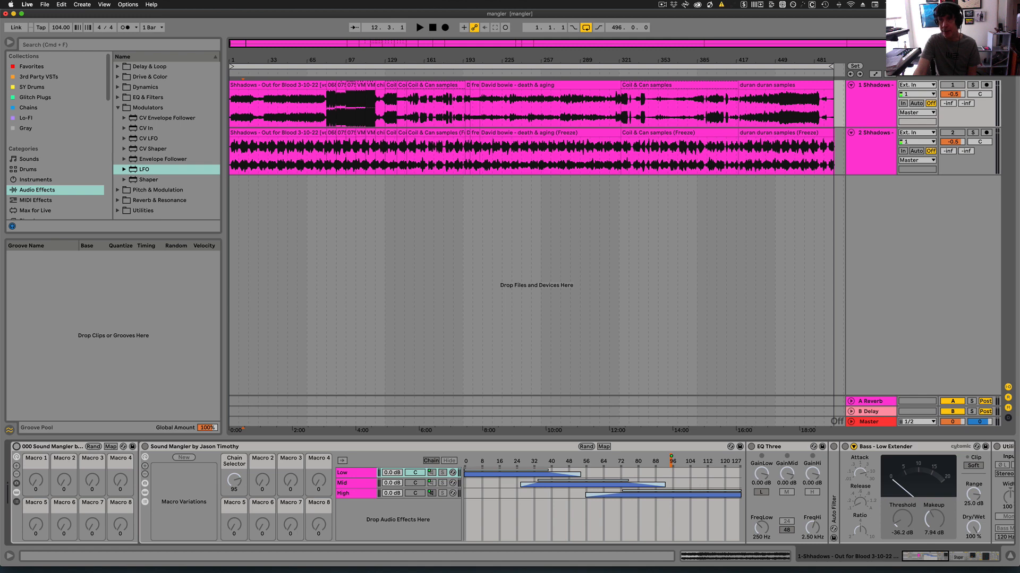
Show track 2's devices, solo track 1, start playback around bar 12, and alternate the solo between both tracks to compare them
left_click(877, 136)
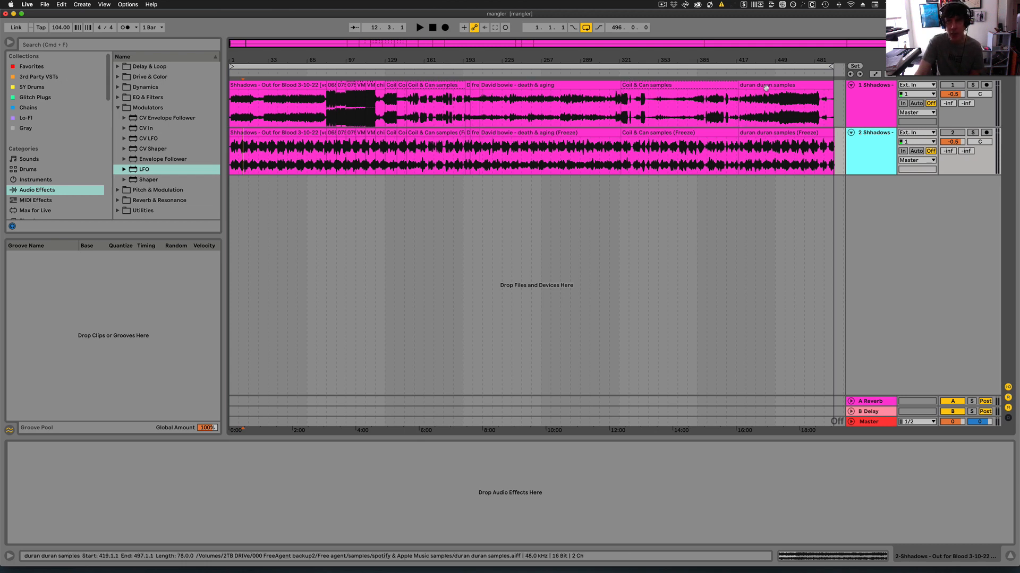
left_click(972, 85)
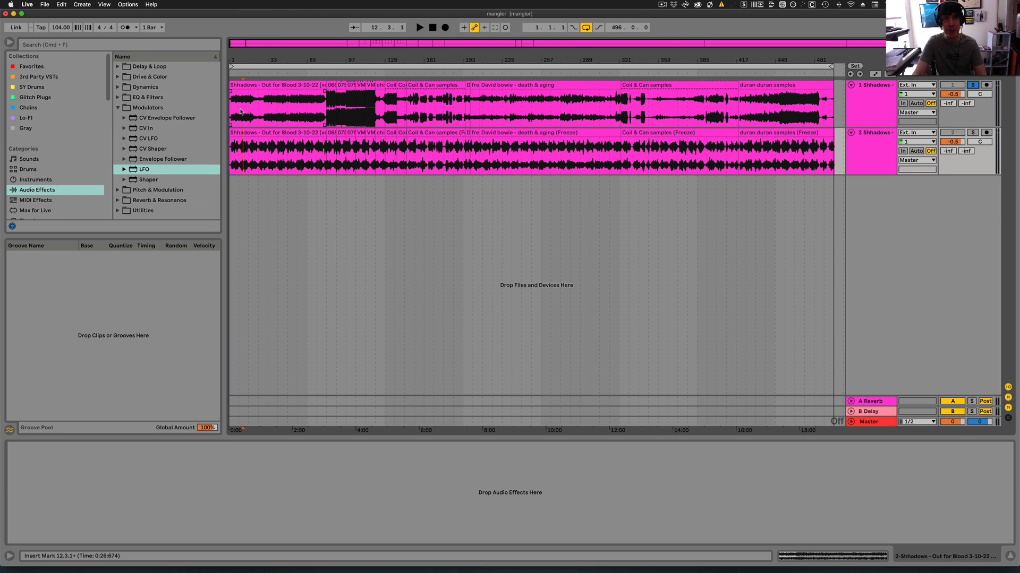
left_click(420, 28)
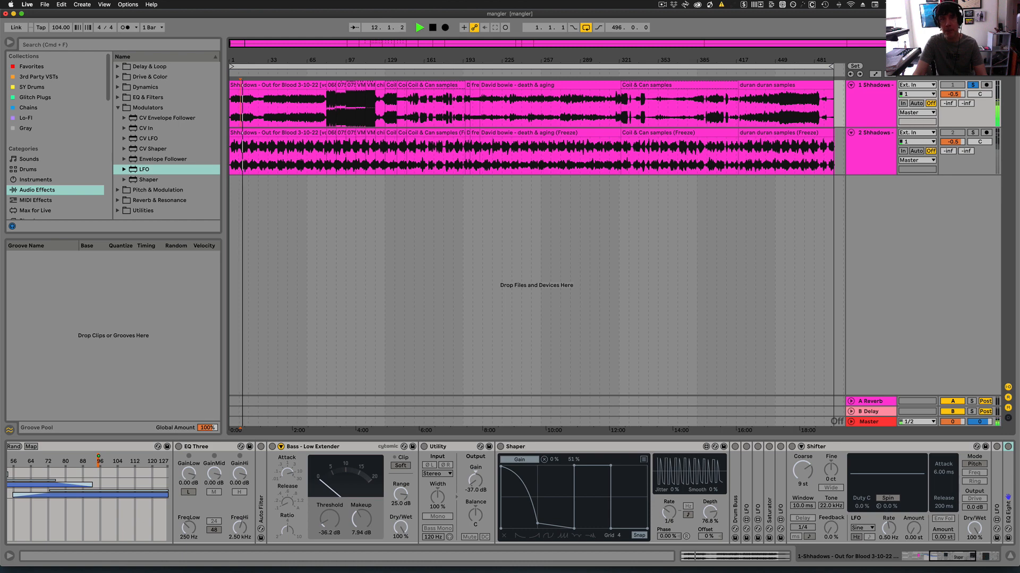
left_click(972, 133)
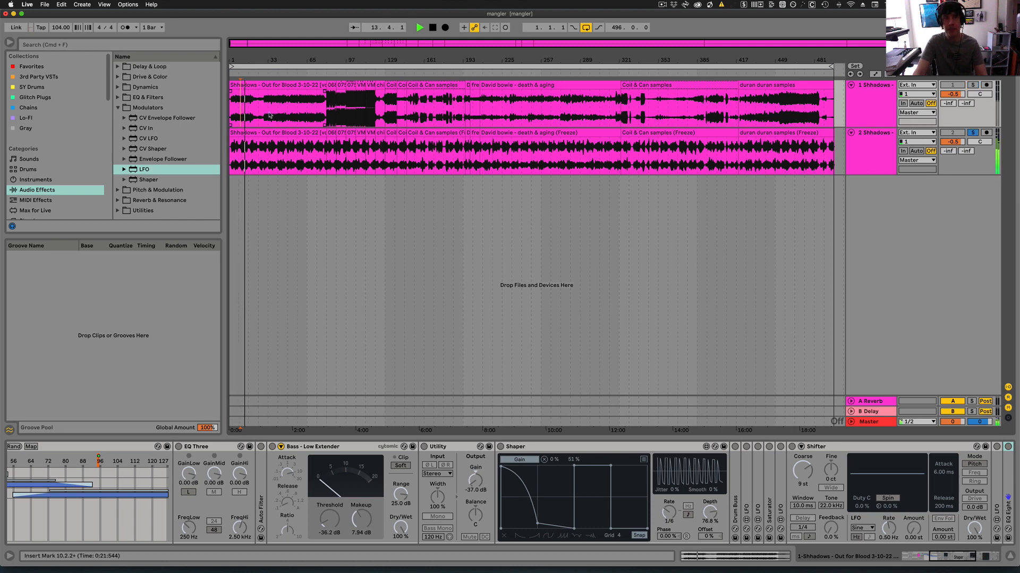
key("s")
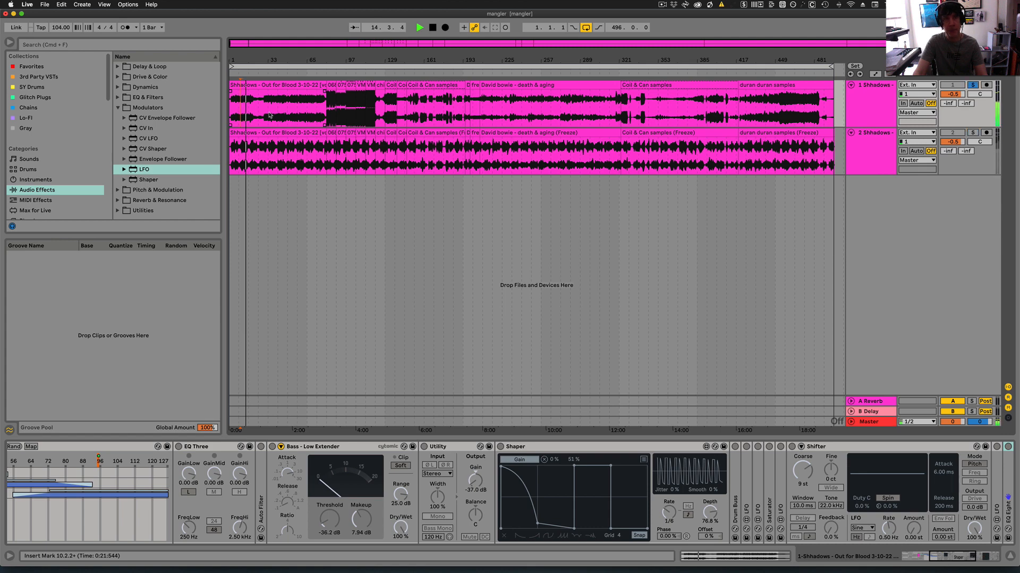
key("s")
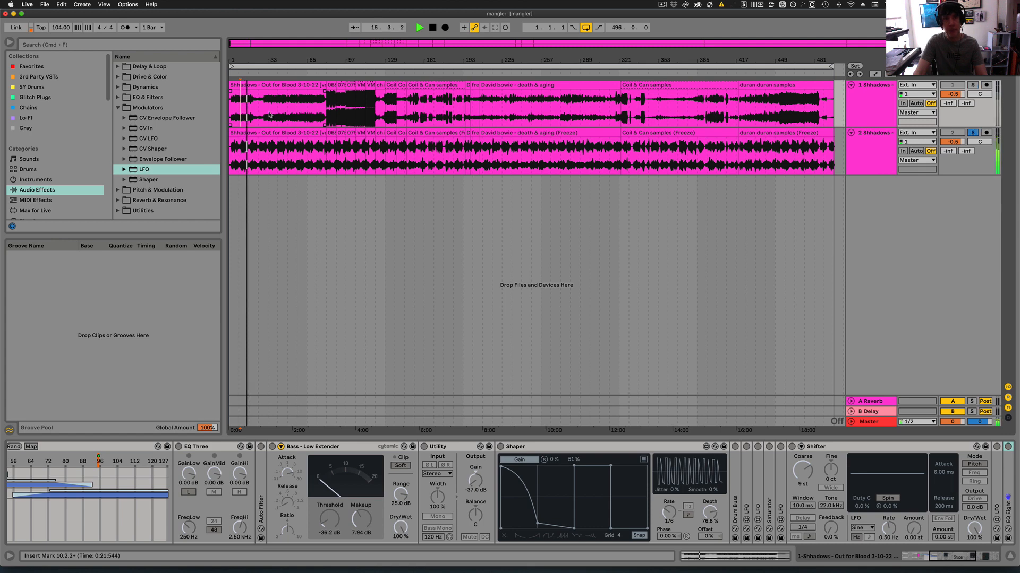
Play from bar 49 and switch the solo between tracks 1 and 2 to compare the original with the mangled audio
left_click(286, 110)
key("space")
key("space")
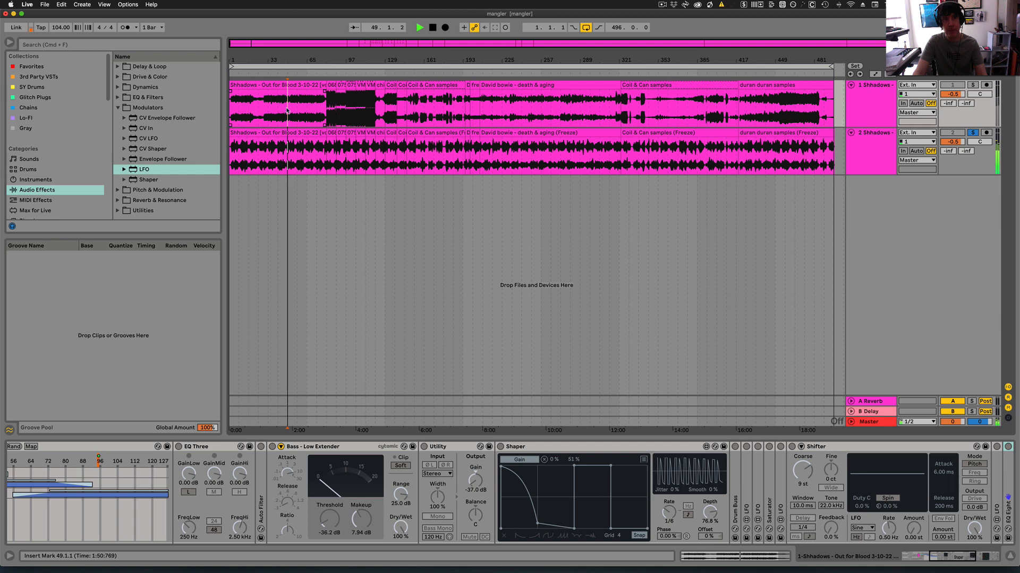
key("s")
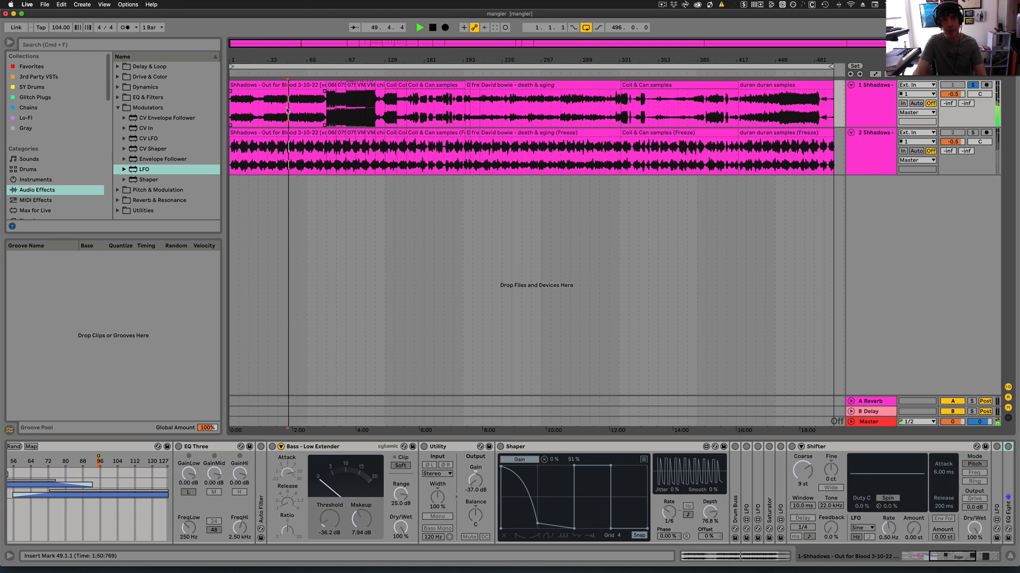
key("s")
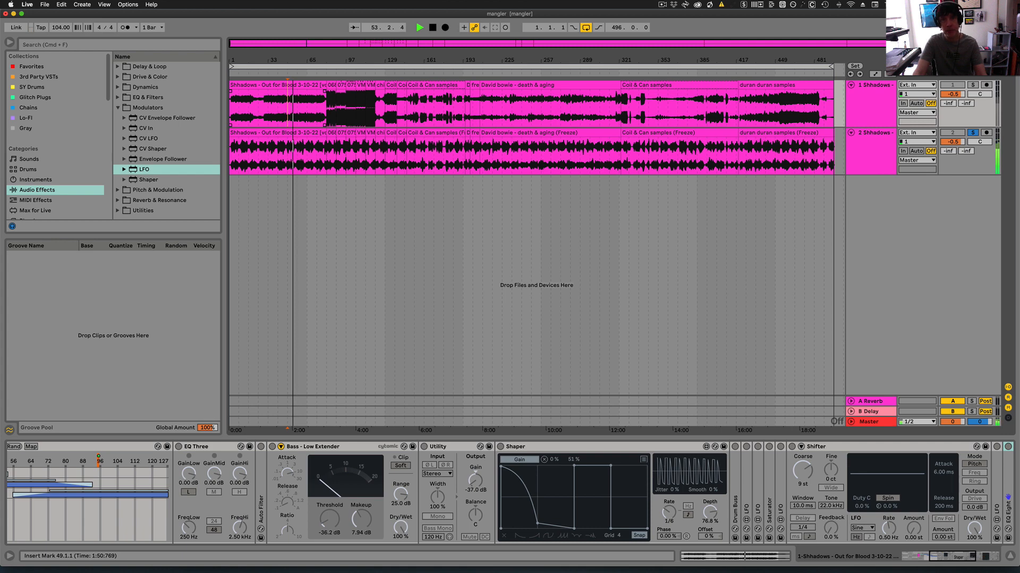
key("space")
Play the 068 Super Swang drum clip from bar 81 and compare its original and mangled versions by switching the solo
left_click(331, 86)
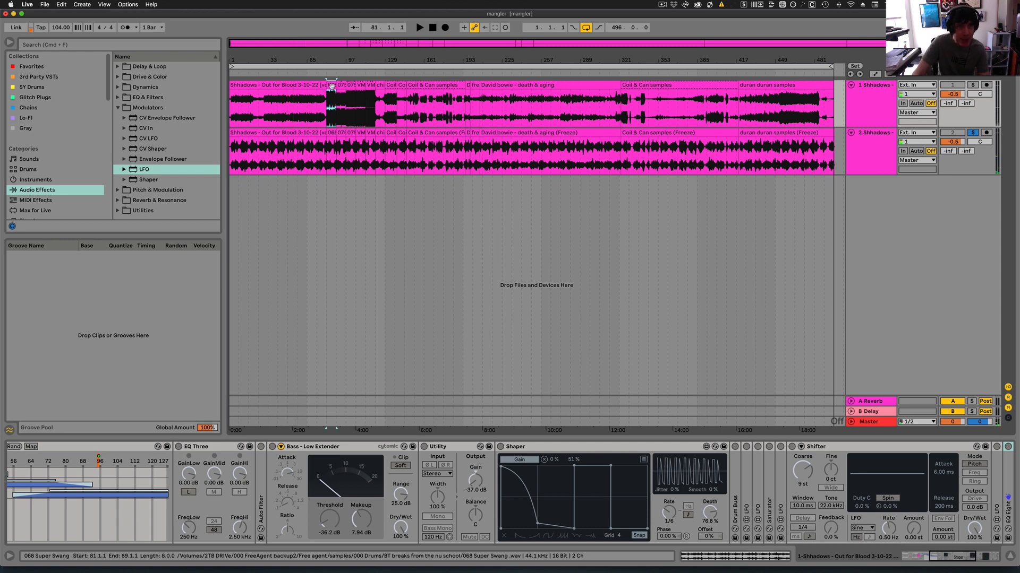
key("s")
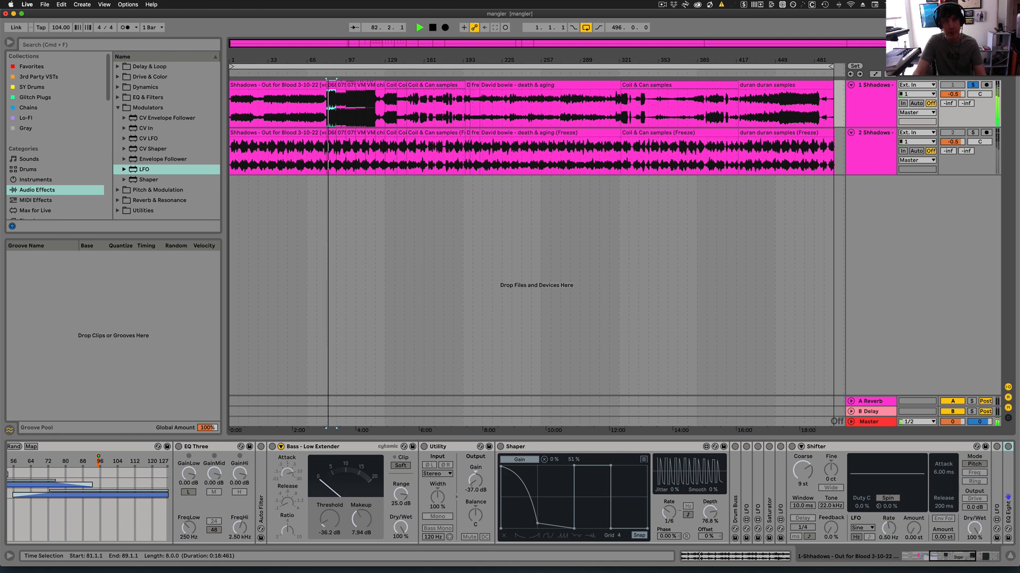
key("s")
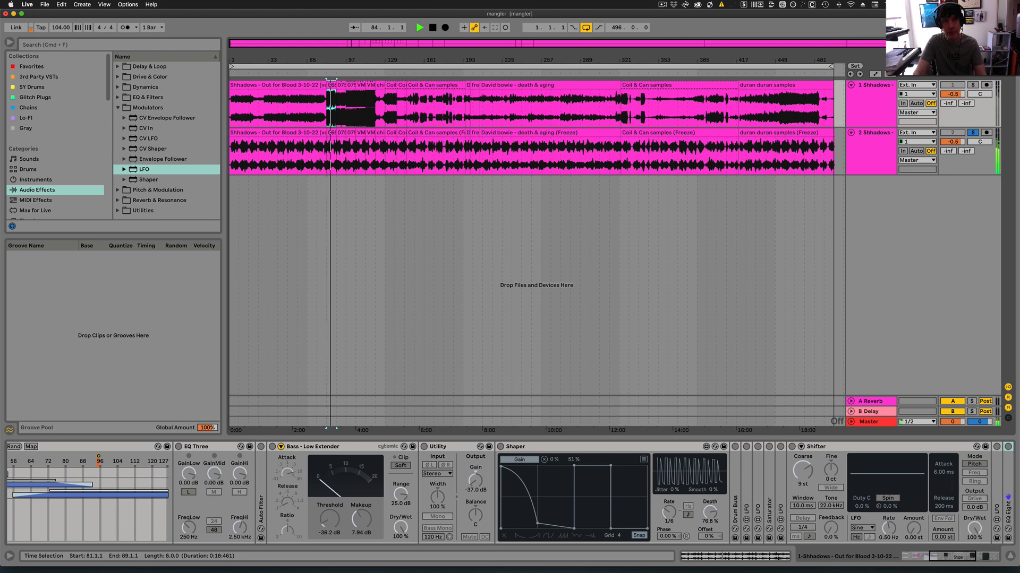
key("space")
Play the 075 Gripper Claw clip from bar 89 and compare its original and mangled versions by switching the solo
left_click(340, 86)
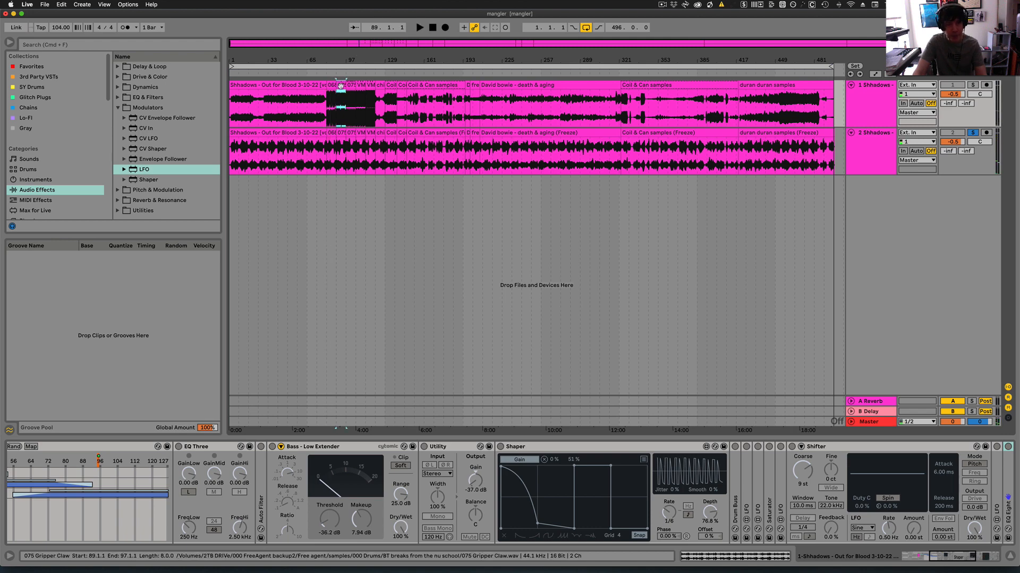
key("s")
key("space")
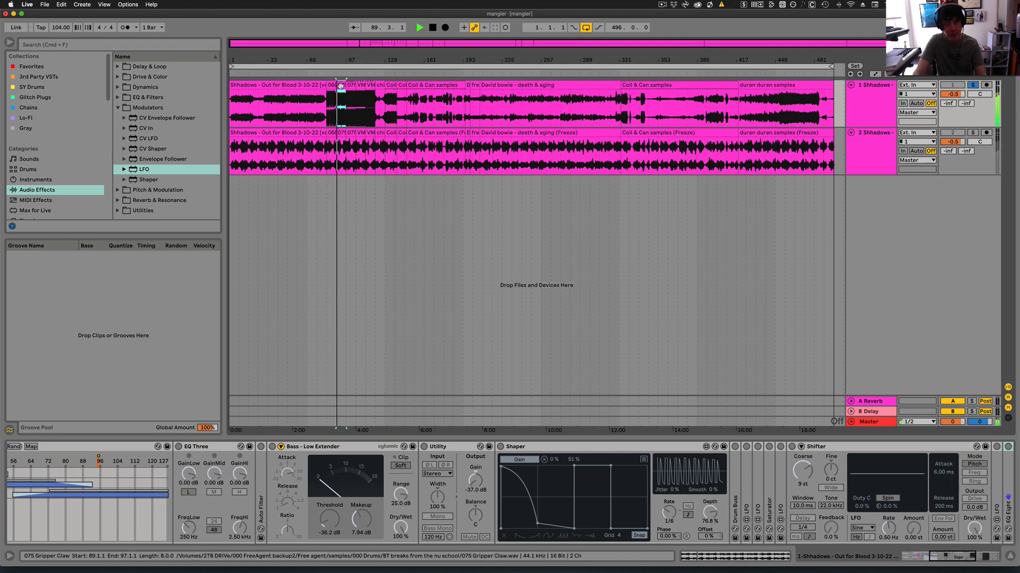
key("s")
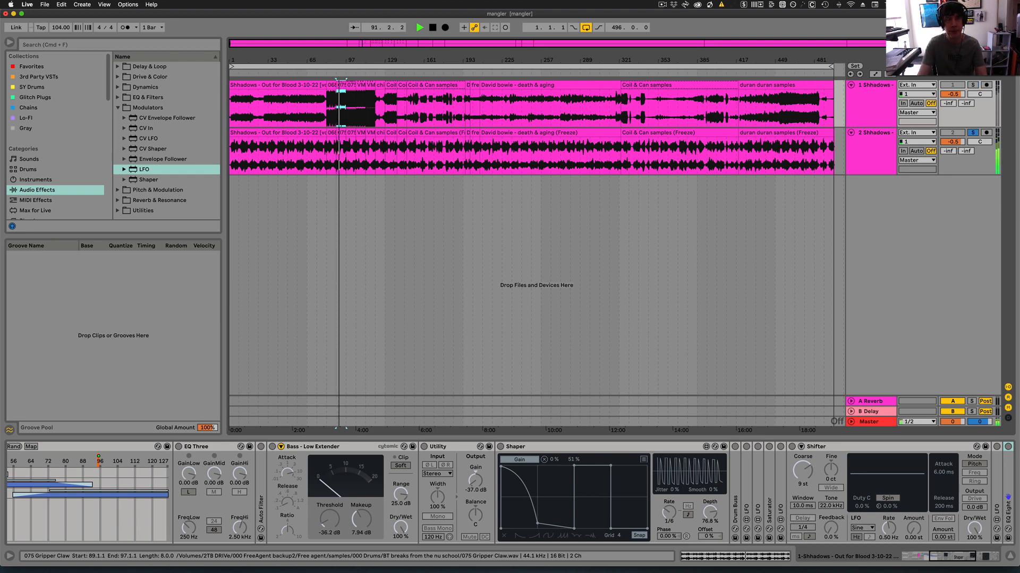
key("space")
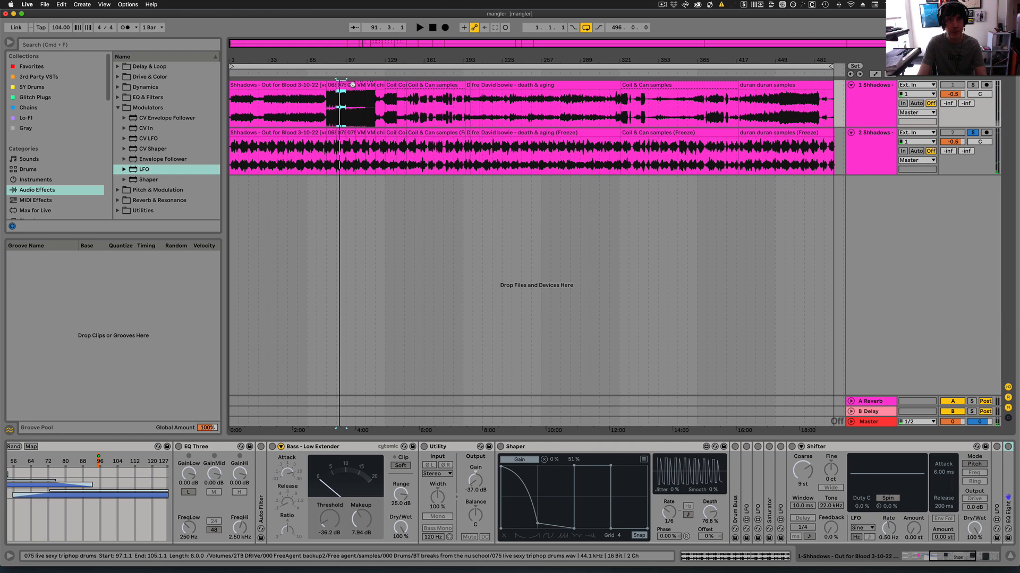
Play the 075 live sexy triphop drums clip from bar 97 and alternate the soloed track to hear both versions
left_click(352, 85)
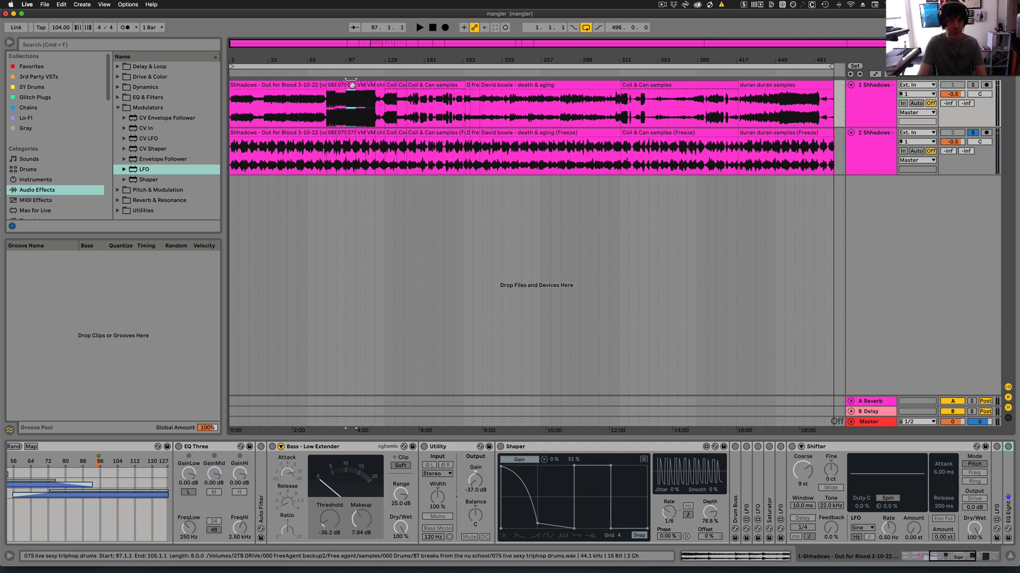
key("space")
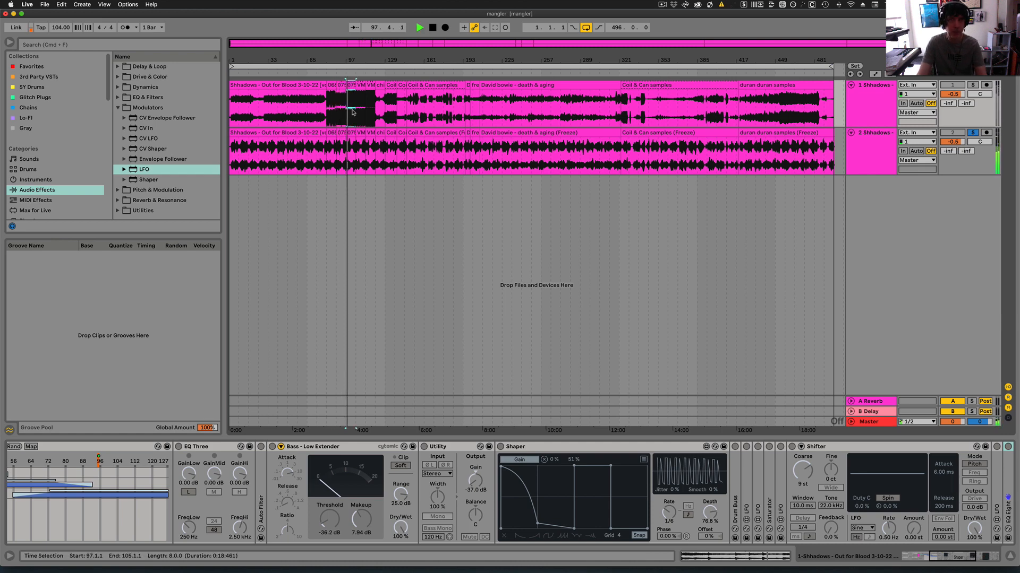
key("s")
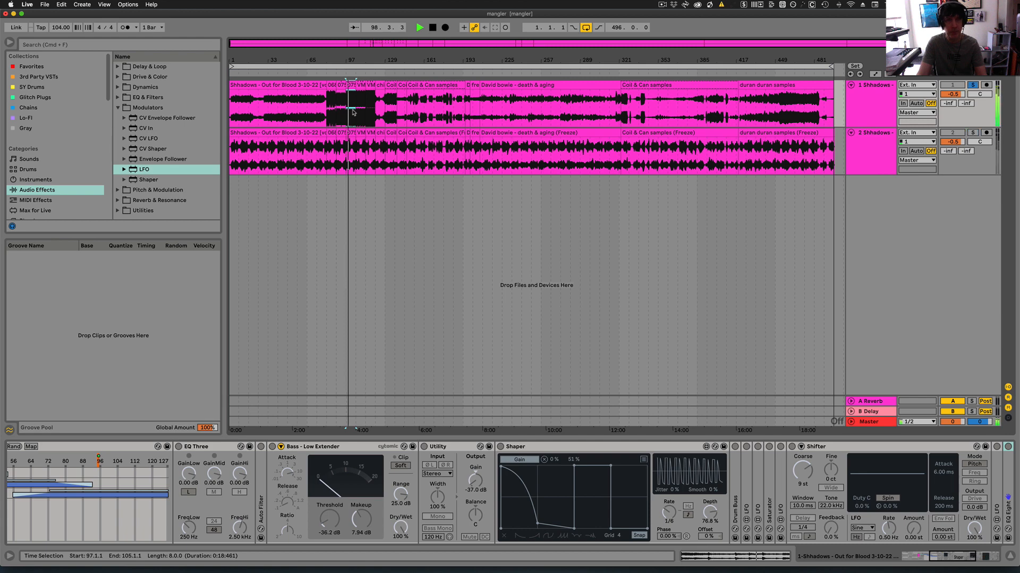
key("s")
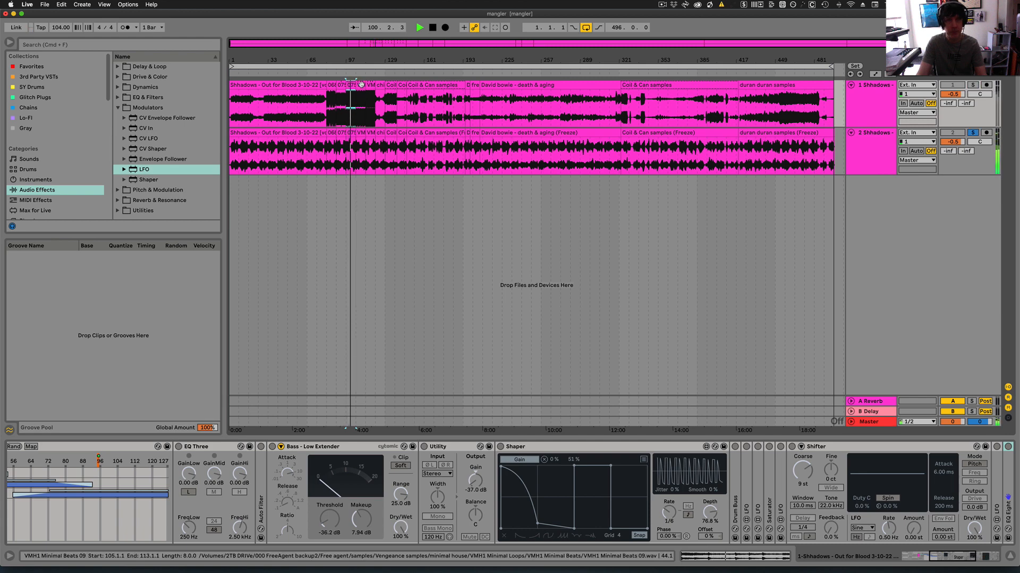
key("space")
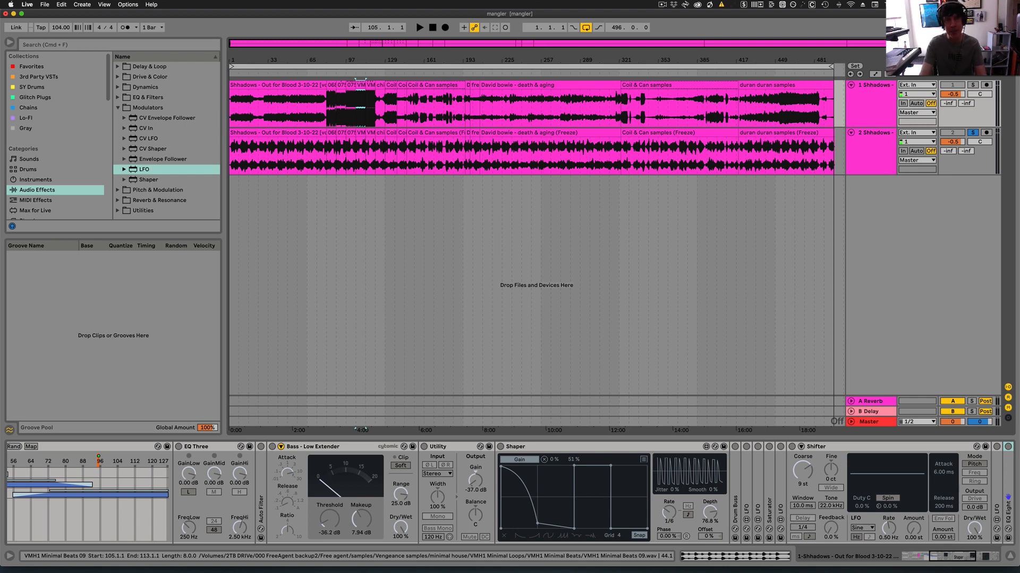
Play the VMH1 Minimal Beats 16 clip from bar 113 and alternate the soloed track to compare both versions
left_click(370, 86)
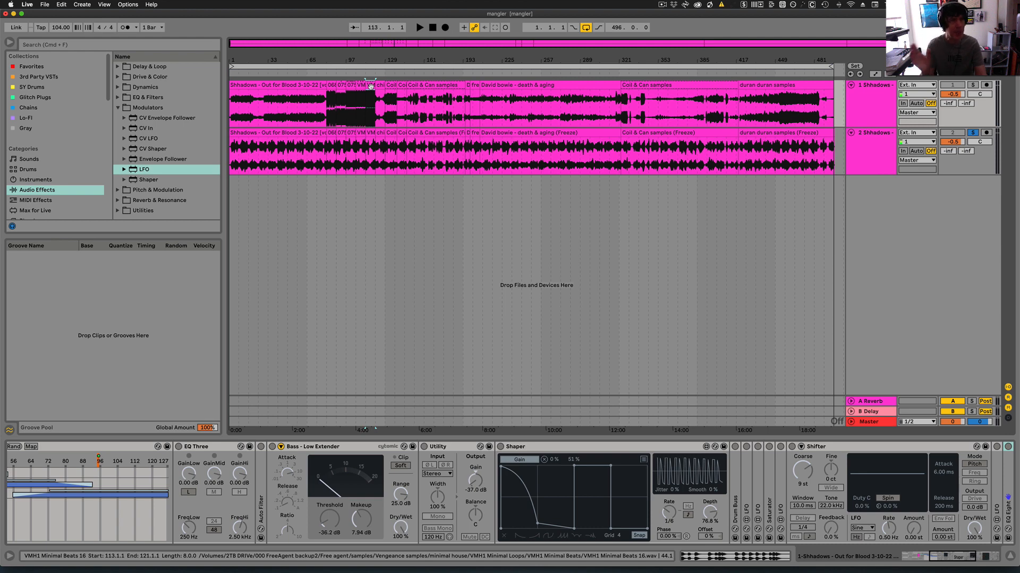
key("space")
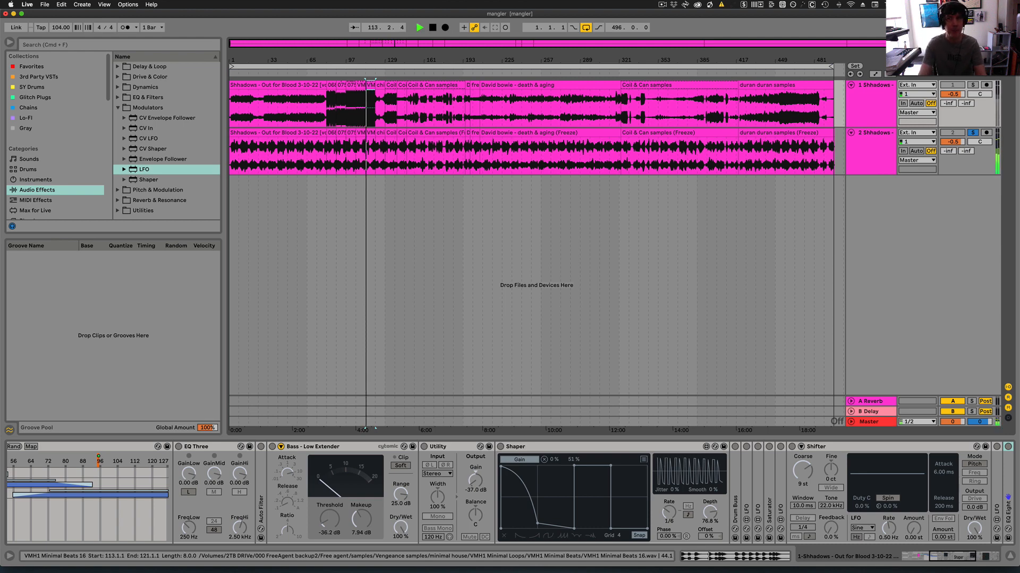
key("s")
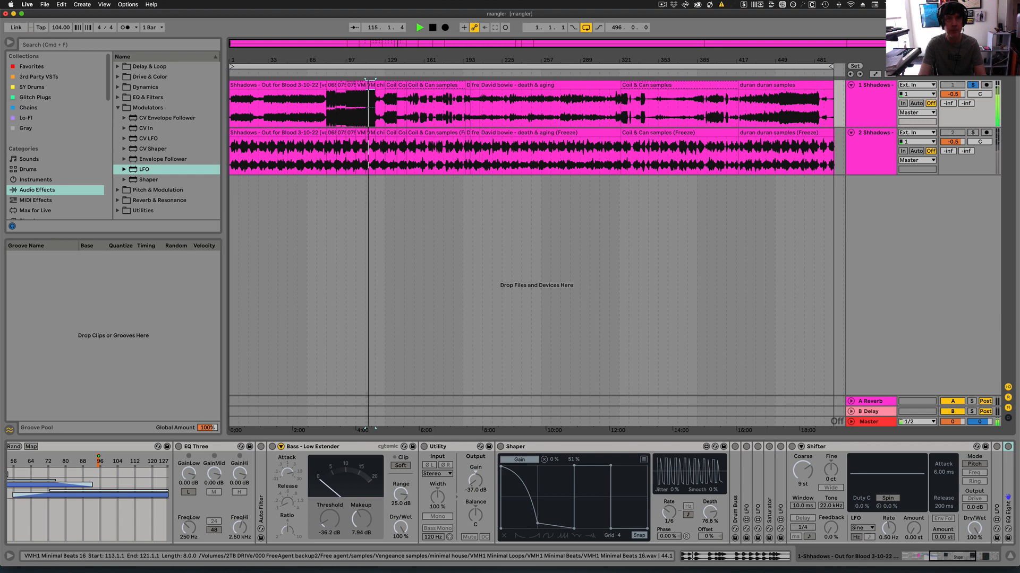
key("s")
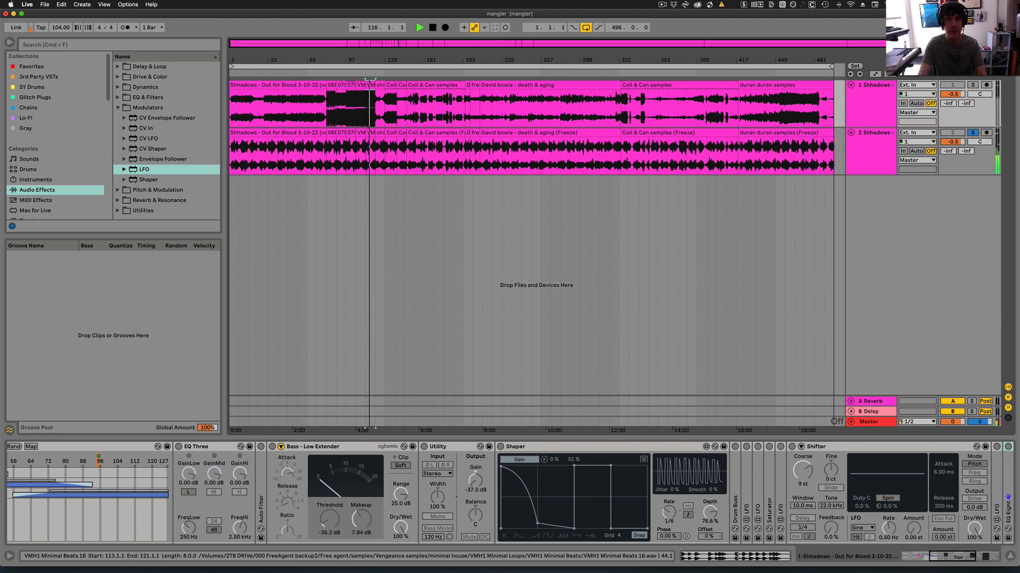
key("space")
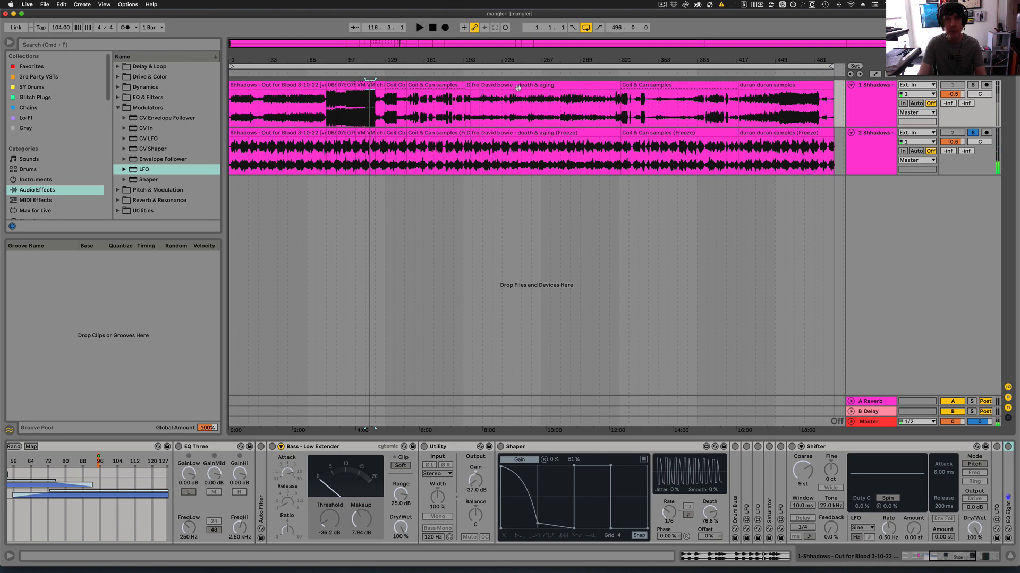
Play the David bowie - death & aging clip from bar 217 and alternate the soloed track to compare its original and mangled versions
left_click(491, 107)
key("s")
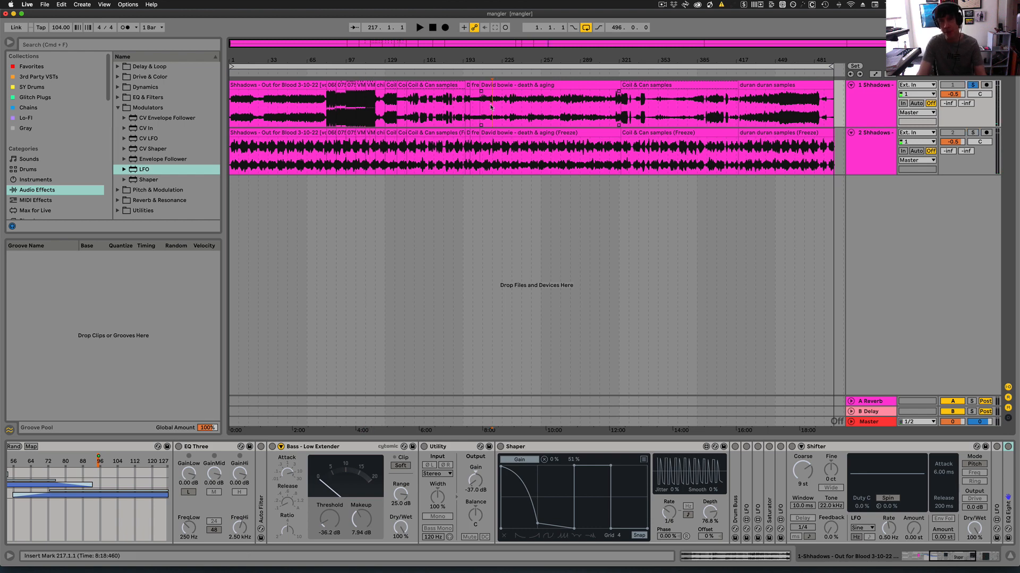
key("space")
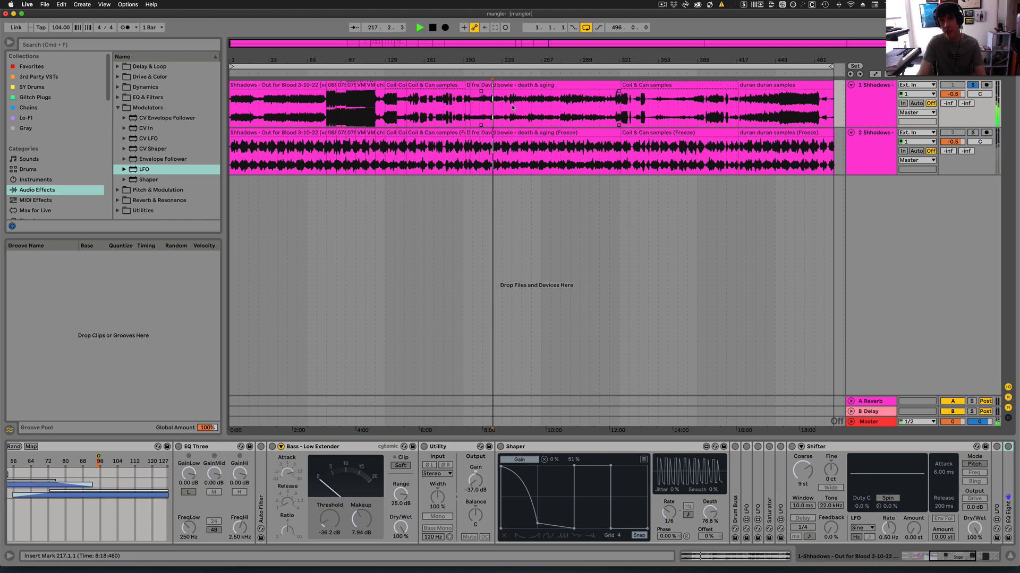
left_click(973, 133)
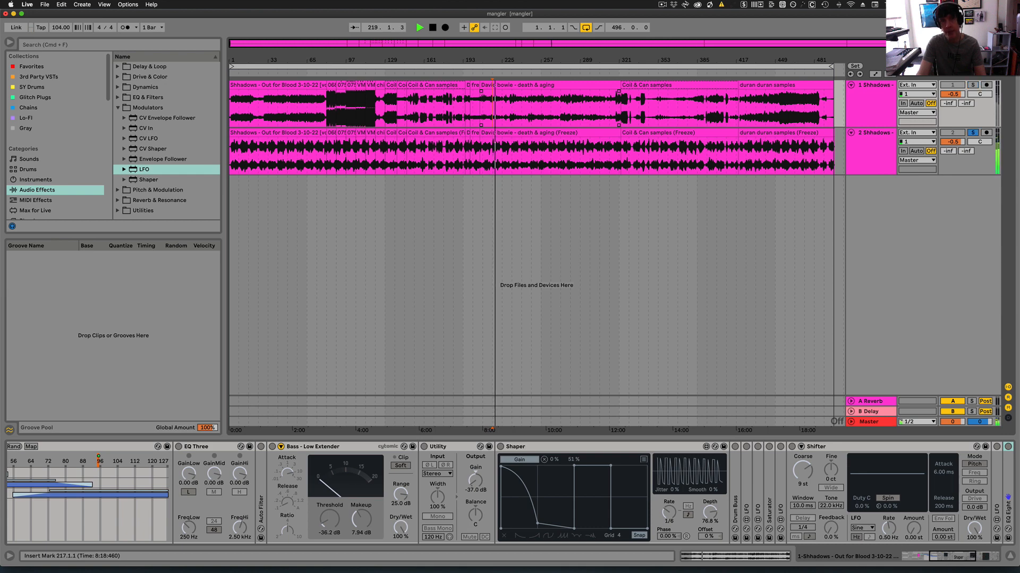
left_click(972, 85)
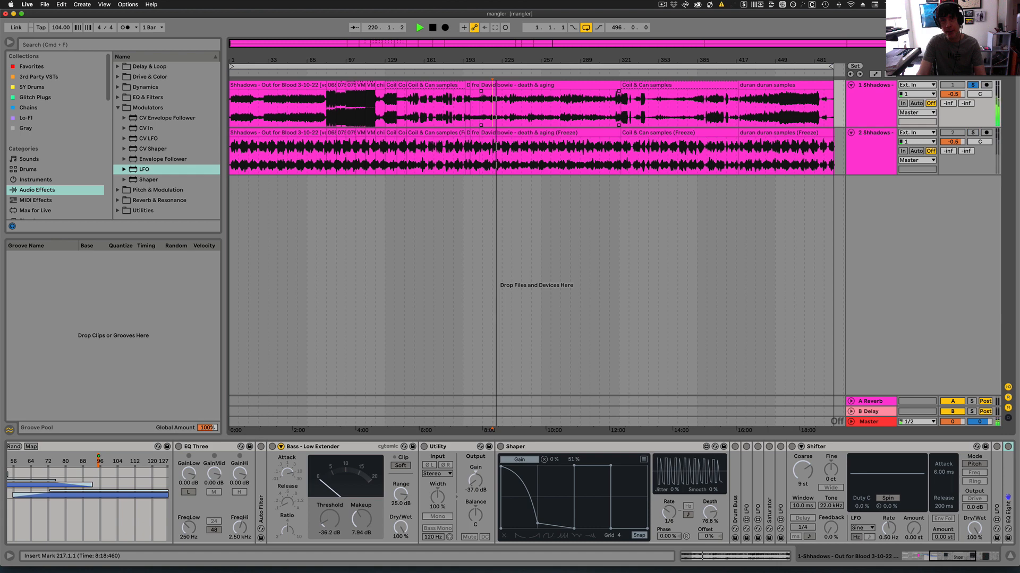
left_click(972, 132)
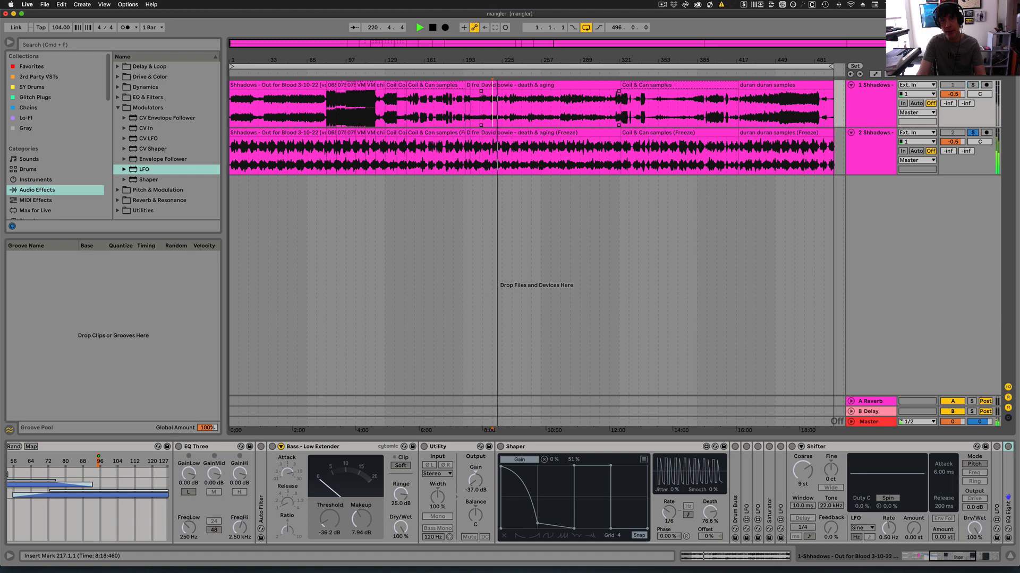
left_click(972, 85)
left_click(972, 132)
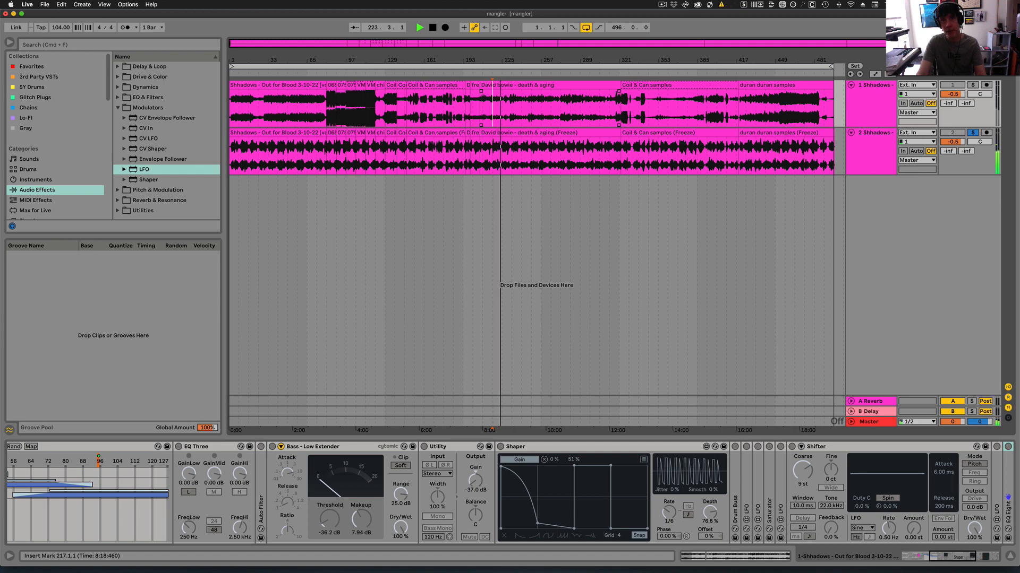
key("s")
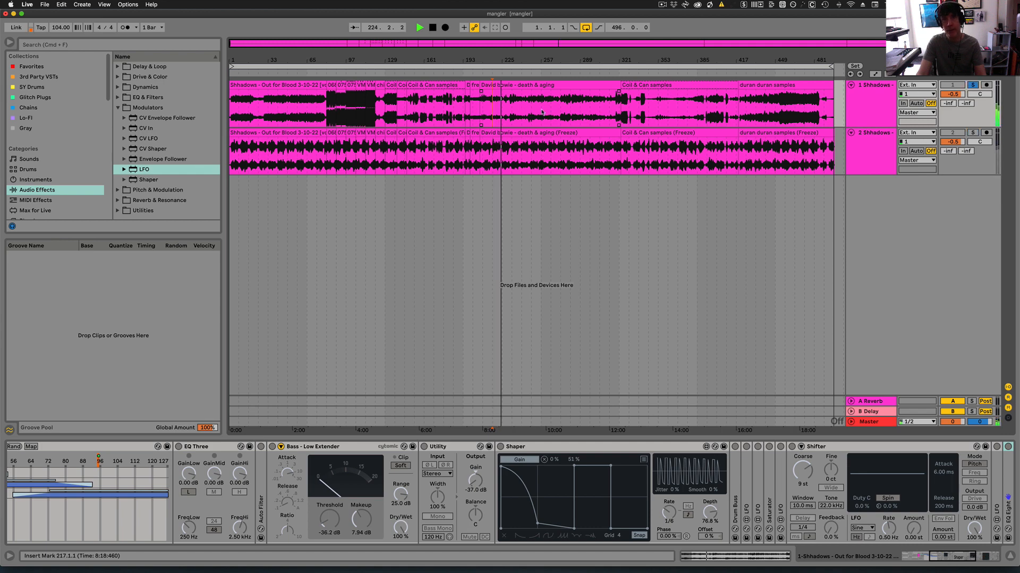
key("space")
Play the Coil & Can samples clip from its start near bar 322 and switch the solo between tracks to compare versions
left_click(625, 102)
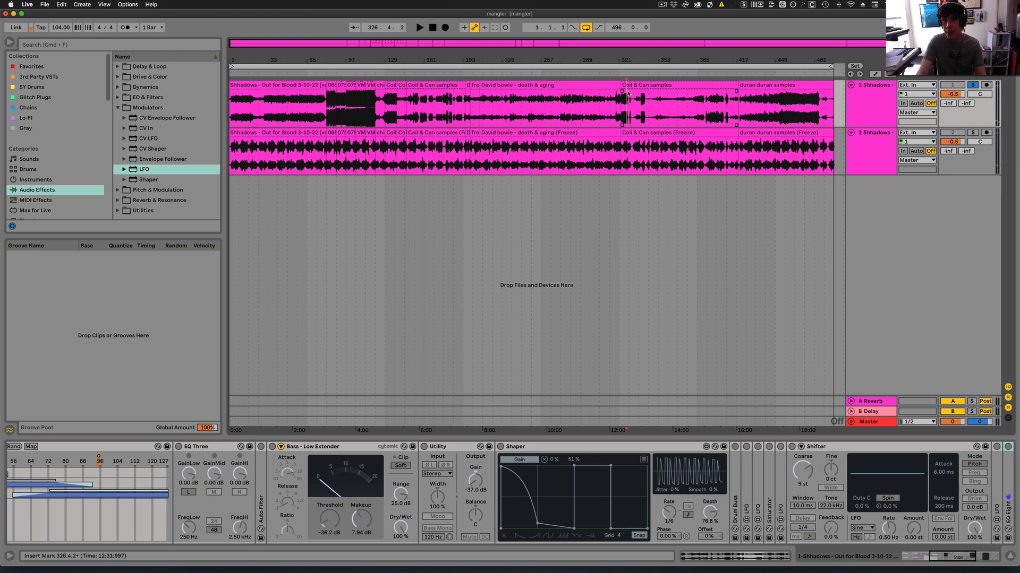
left_click(629, 84)
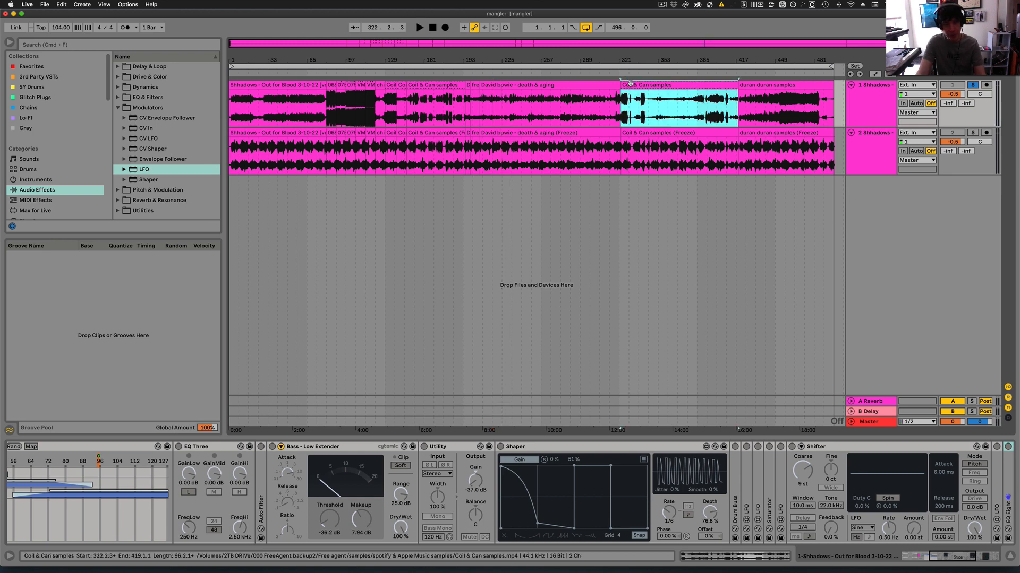
key("space")
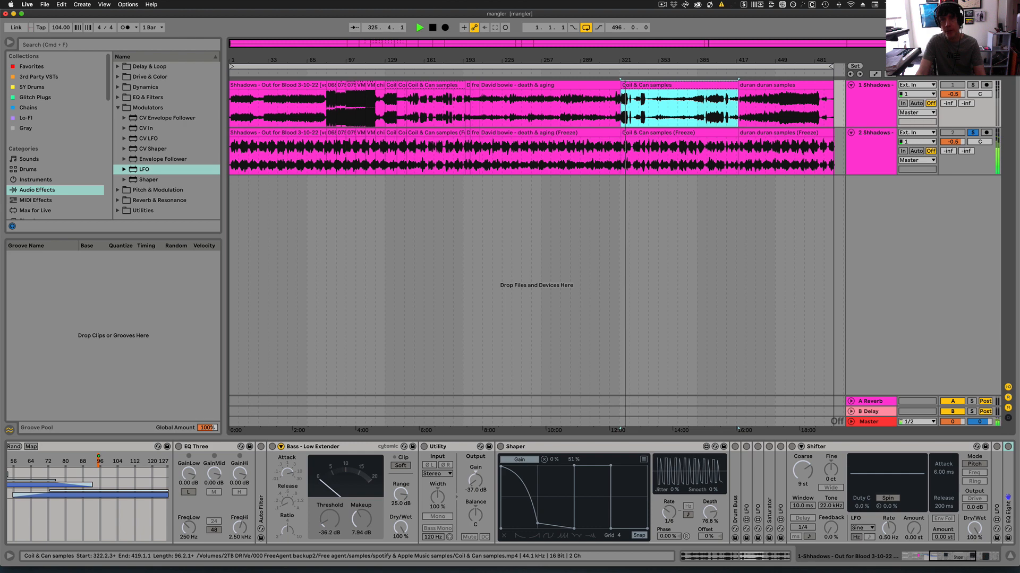
key("s")
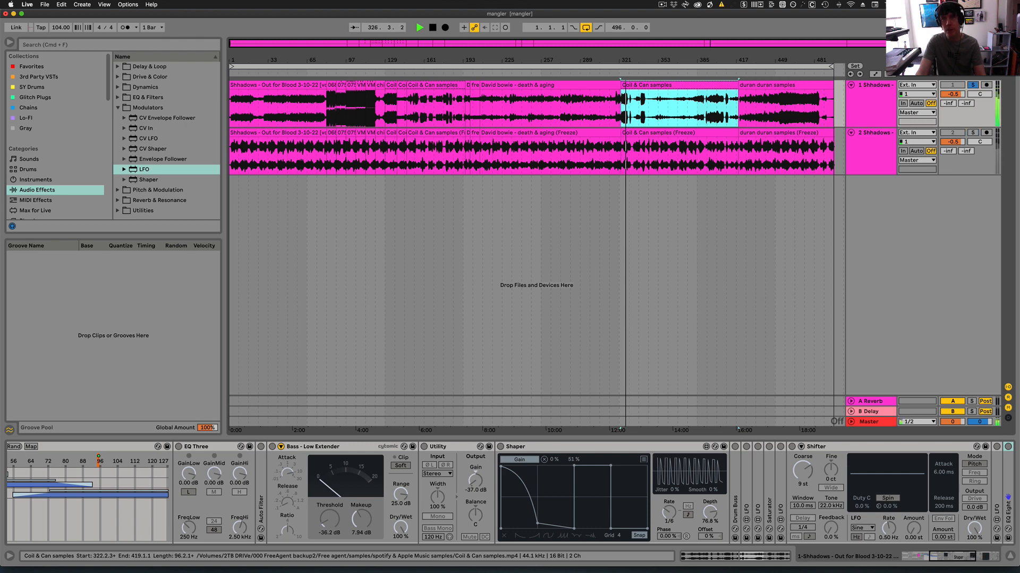
key("s")
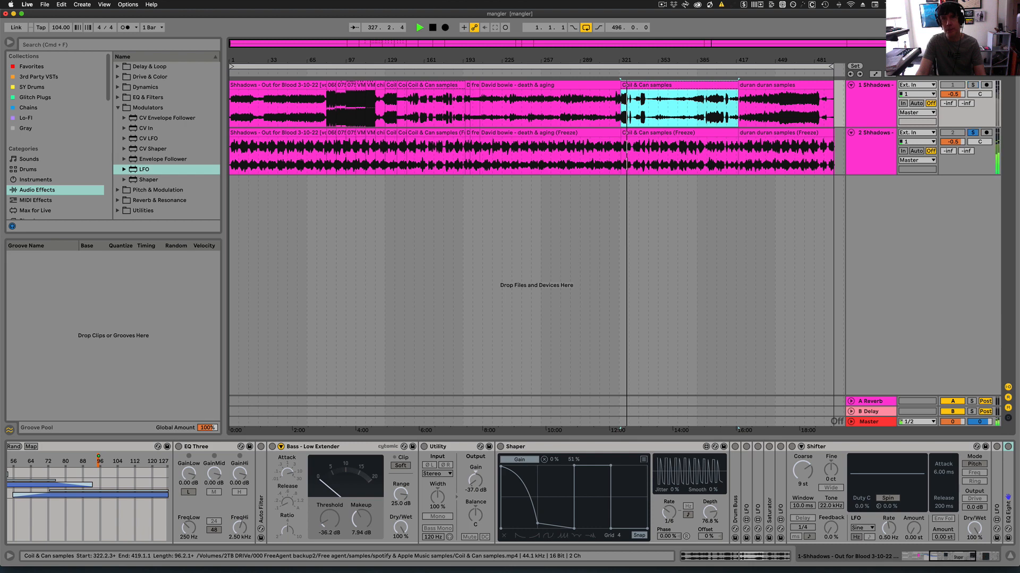
key("space")
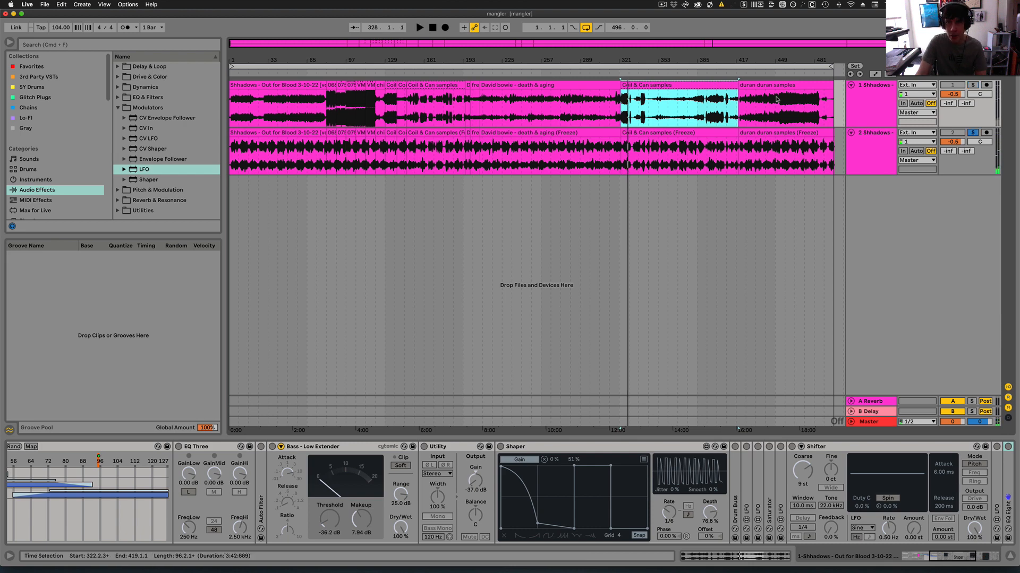
Play the duran duran samples clip from about bars 426, 437 and 464, switching the solo at each point to compare both versions
left_click(748, 113)
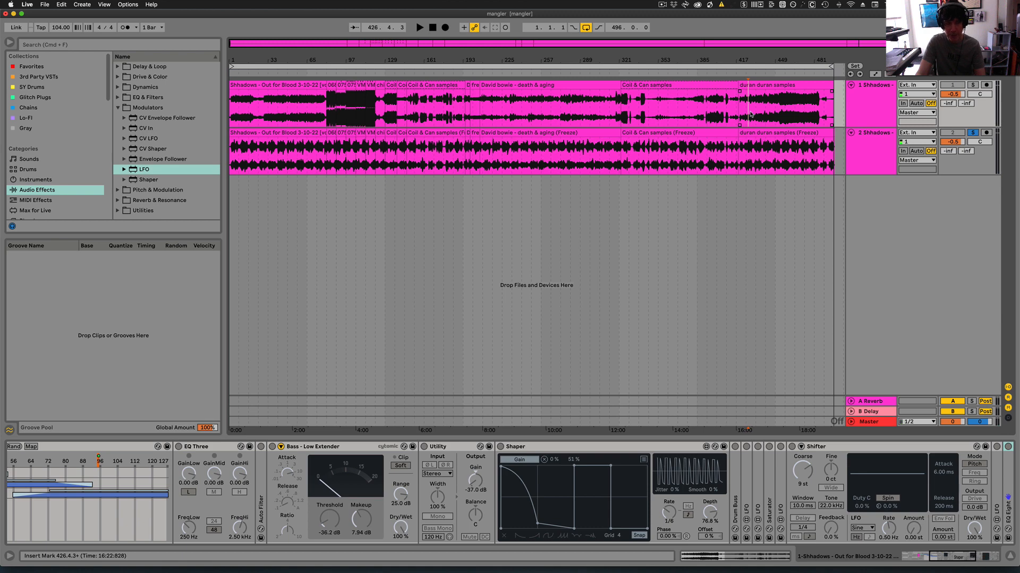
key("s")
key("space")
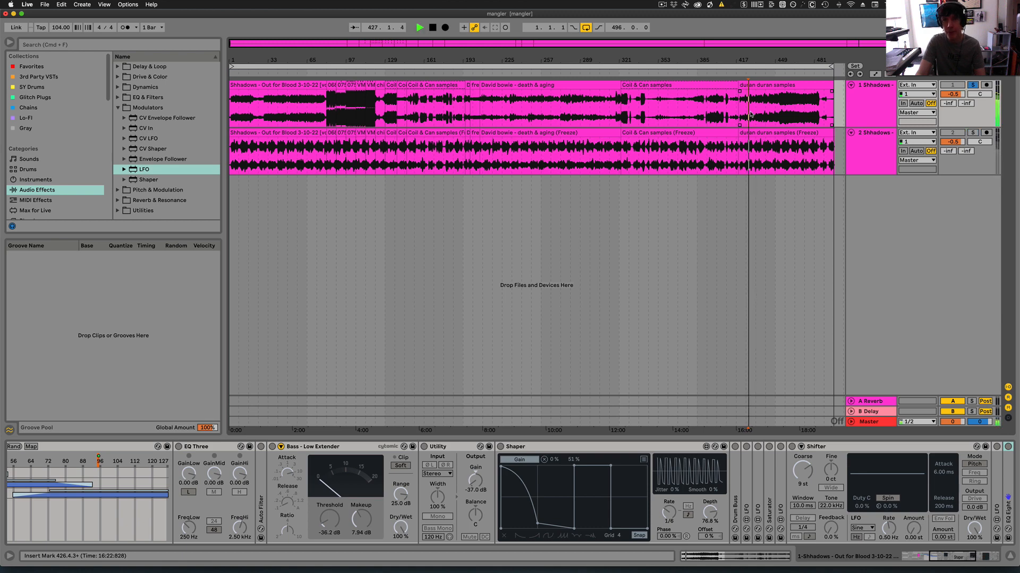
key("s")
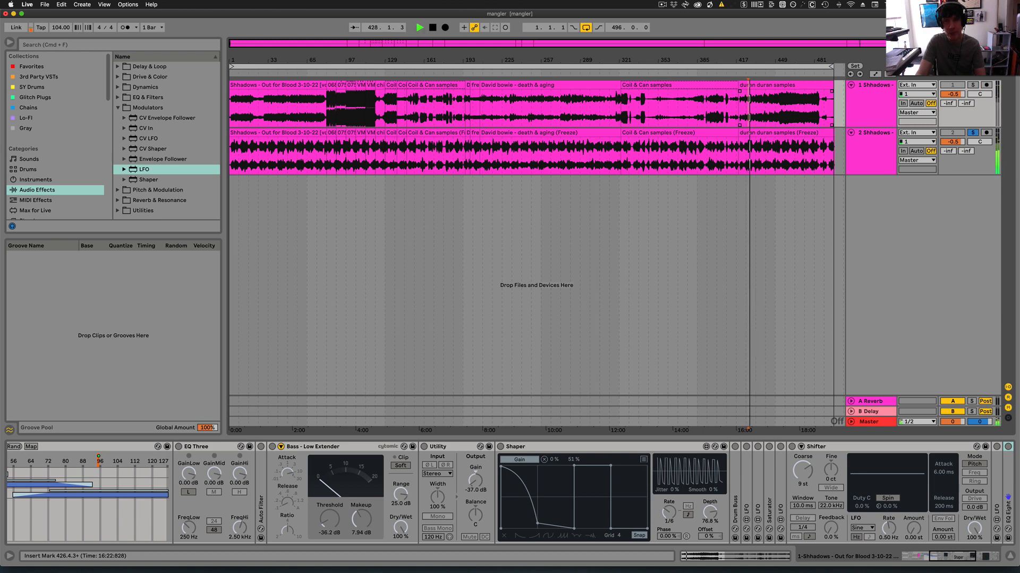
left_click(761, 112)
key("s")
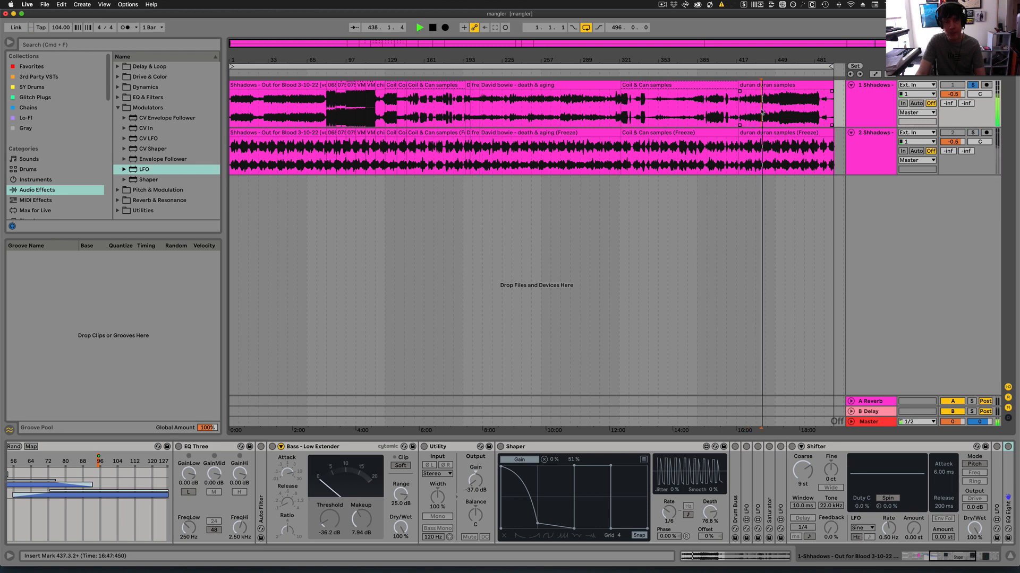
key("s")
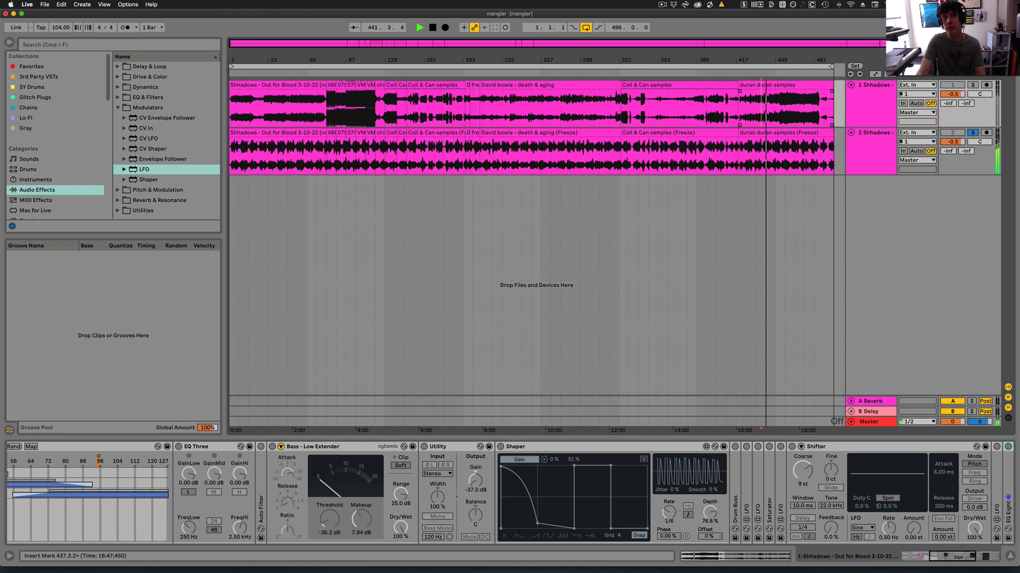
left_click(794, 111)
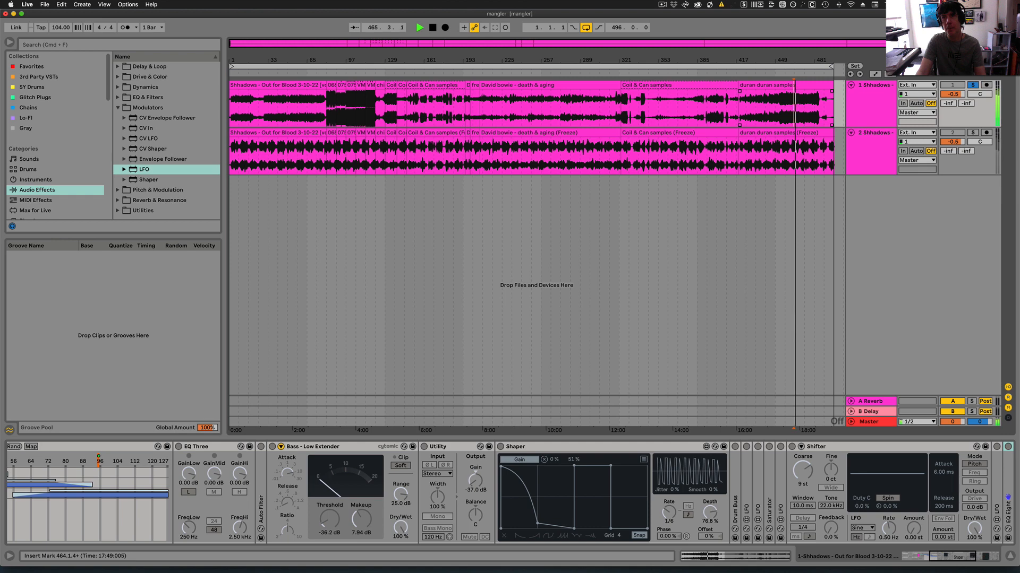
key("s")
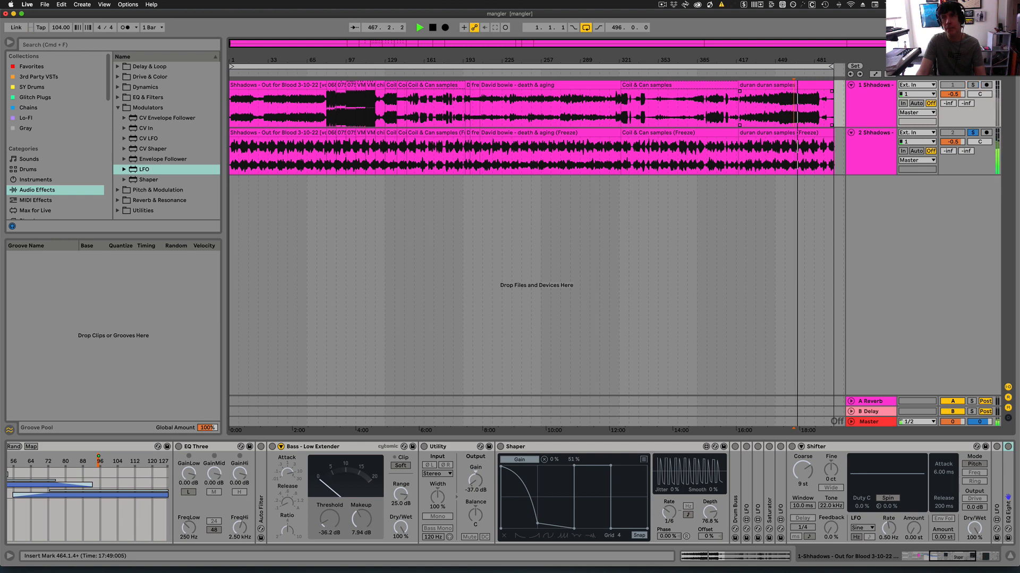
key("space")
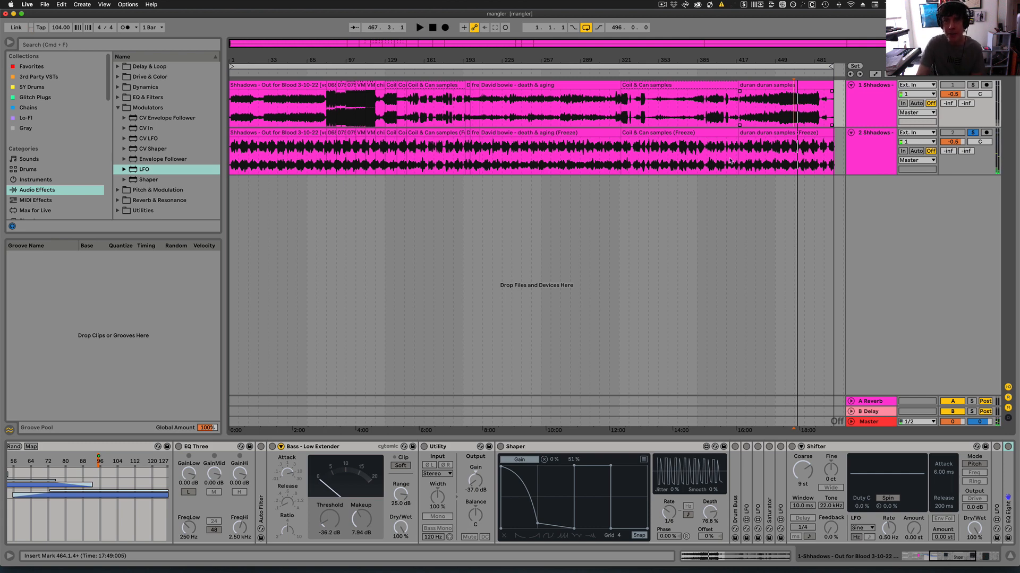
Select the frozen duran duran samples clip on track 2 and turn off that track's solo
left_click(765, 136)
left_click(765, 135)
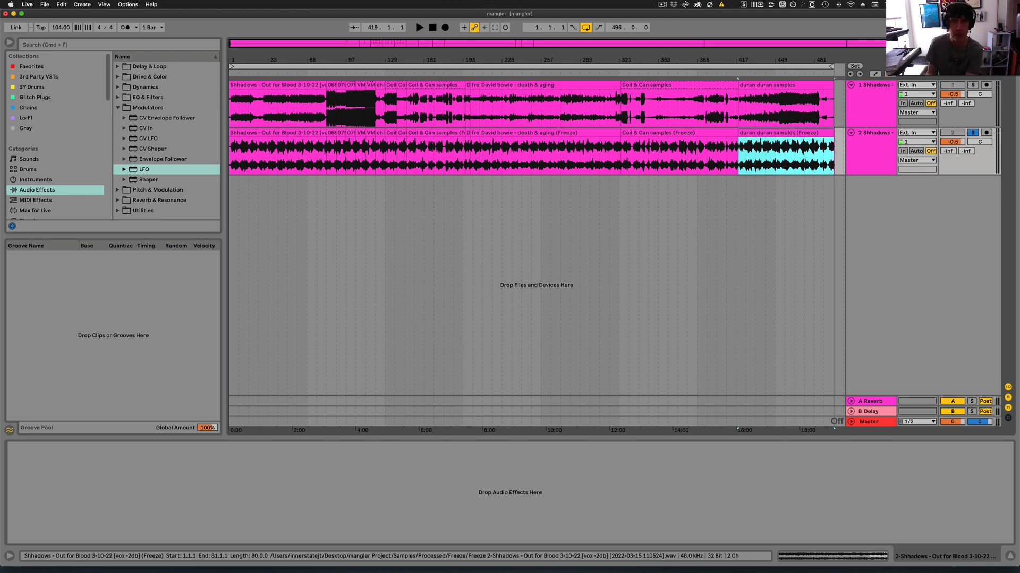
left_click(880, 89)
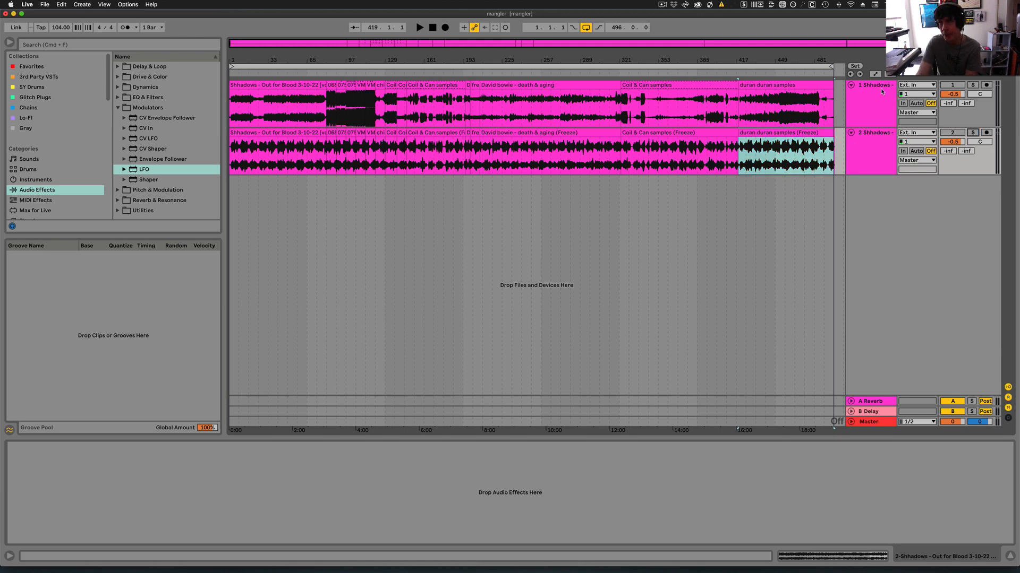
Show track 1's device chain, selecting the outer 000 Sound Mangler rack and the track itself
left_click(878, 89)
left_click(27, 457)
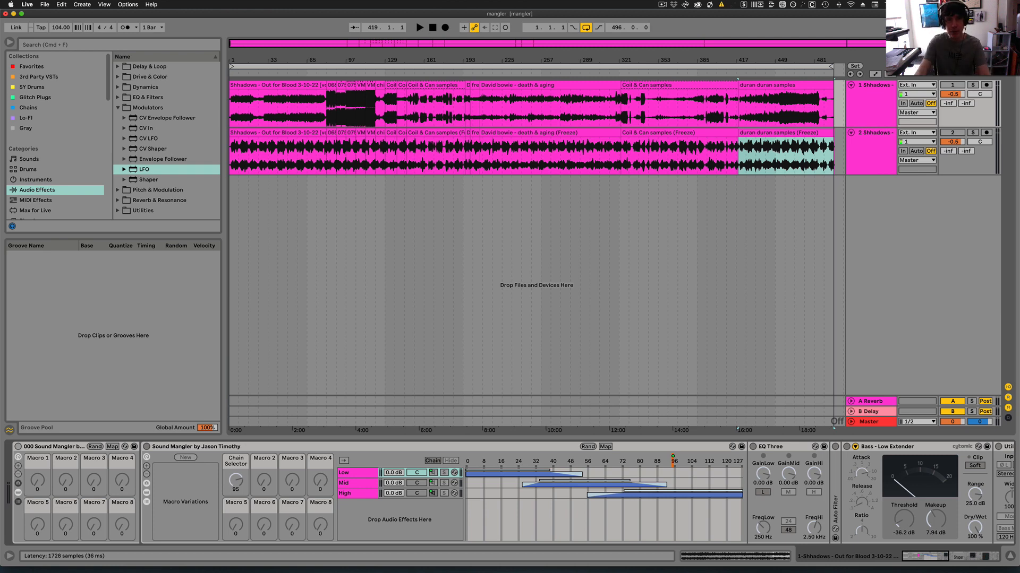
left_click(54, 447)
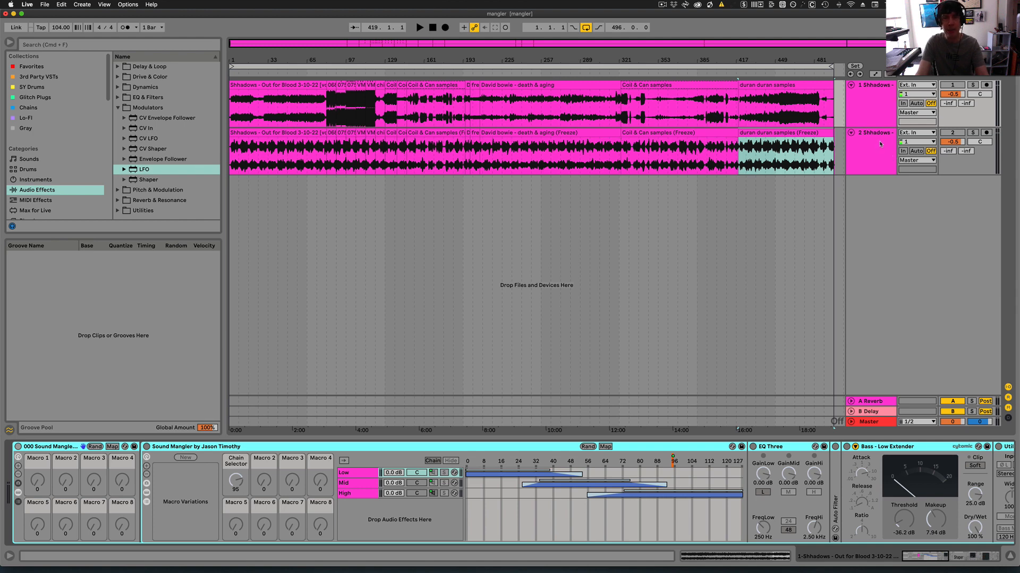
left_click(879, 90)
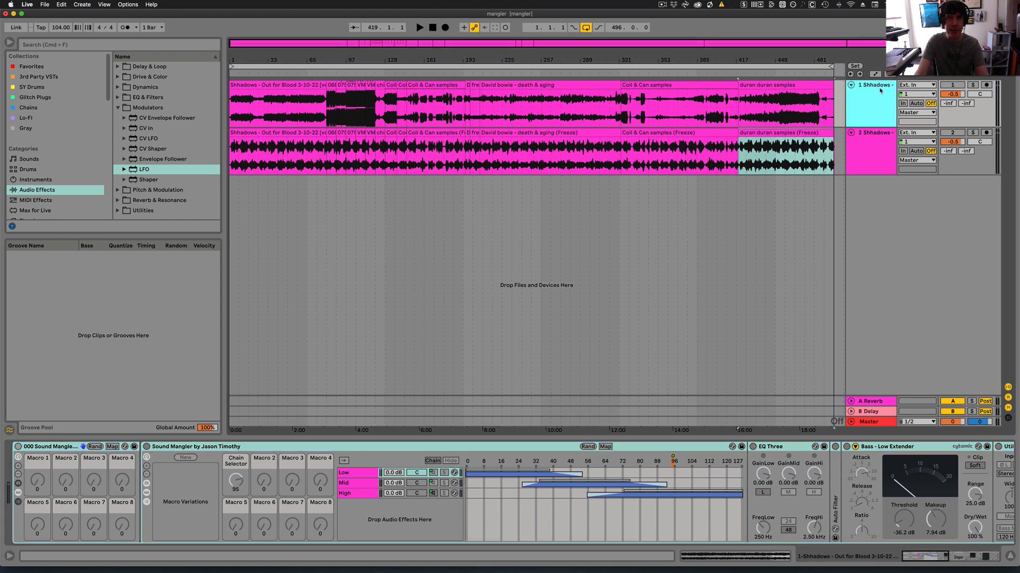